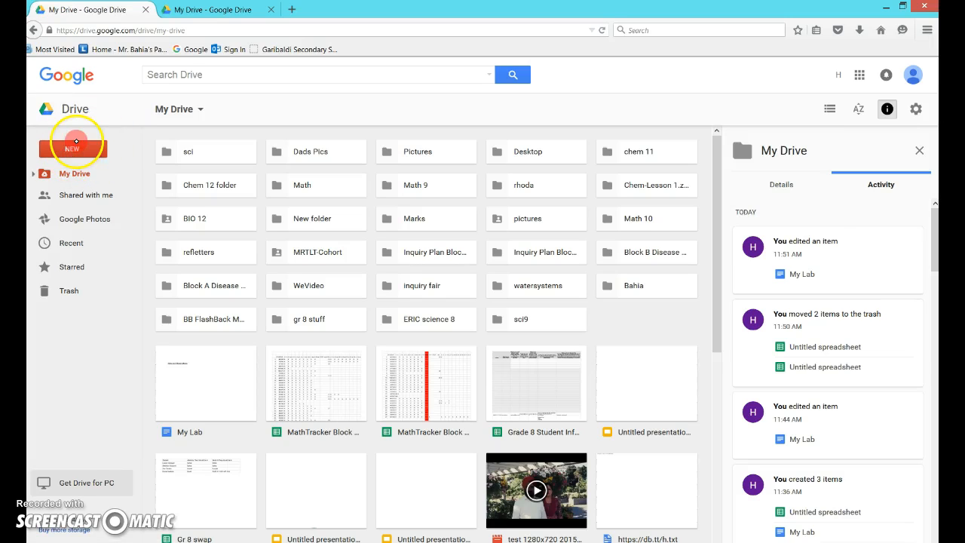
Create a new Google Sheets spreadsheet from Drive.
click(83, 149)
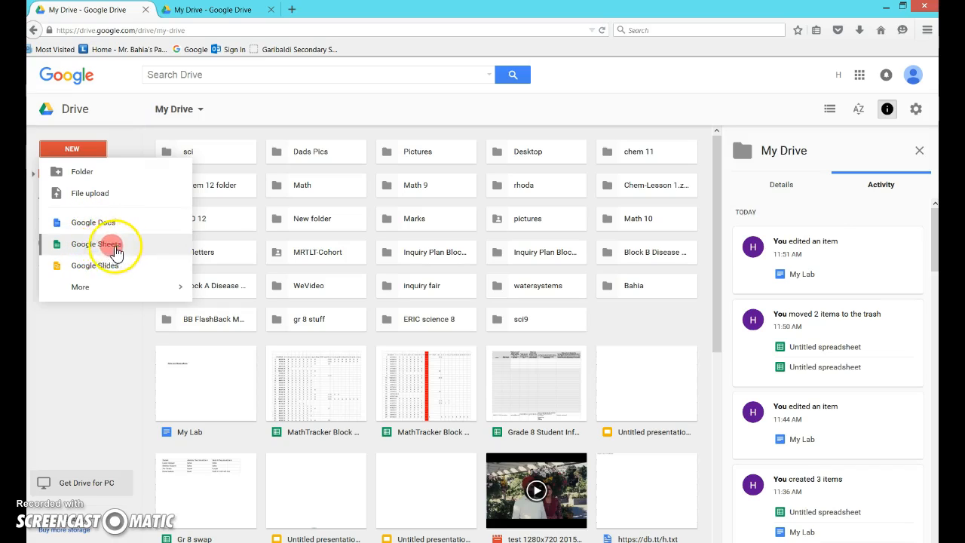
click(109, 244)
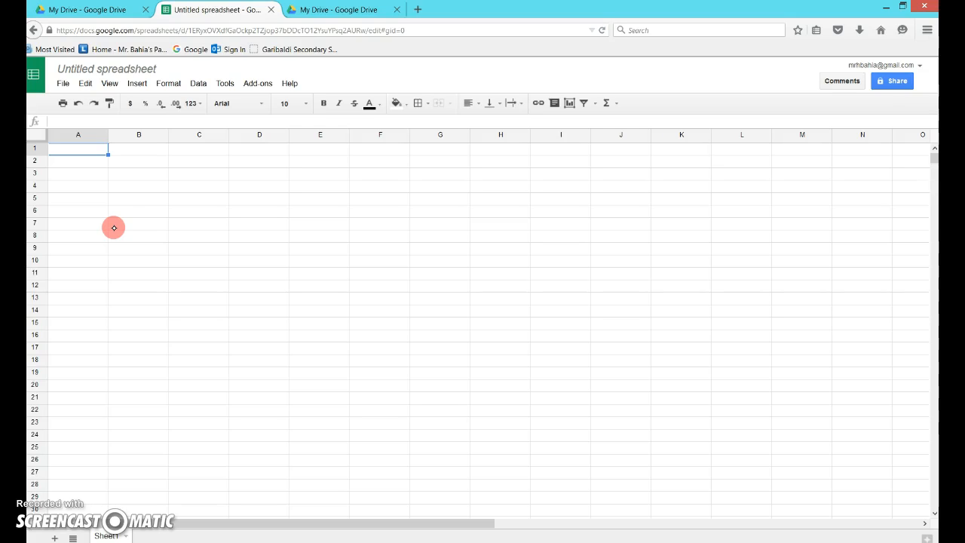
Switch to OneNote and copy the Favorite TV Show table with its student counts.
key(alt+Tab)
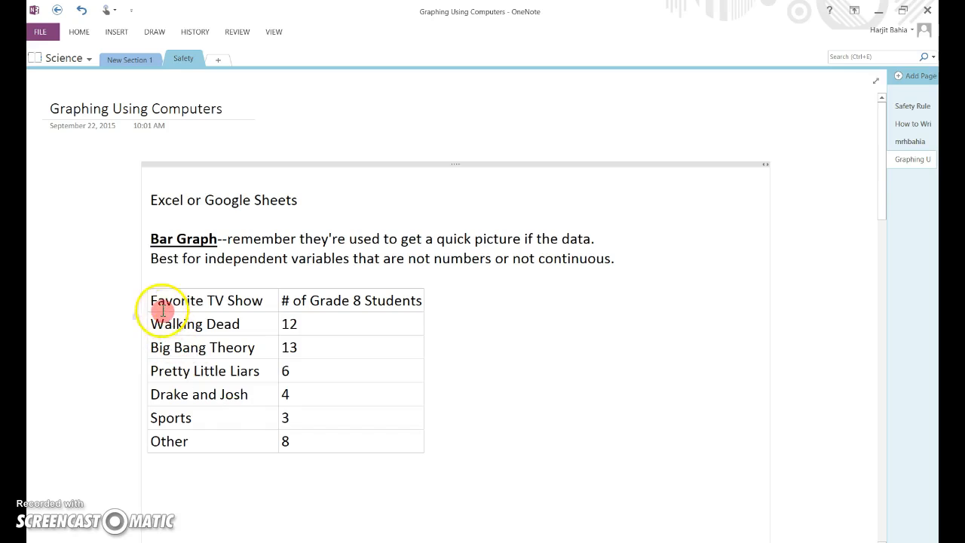
drag(154, 302, 334, 437)
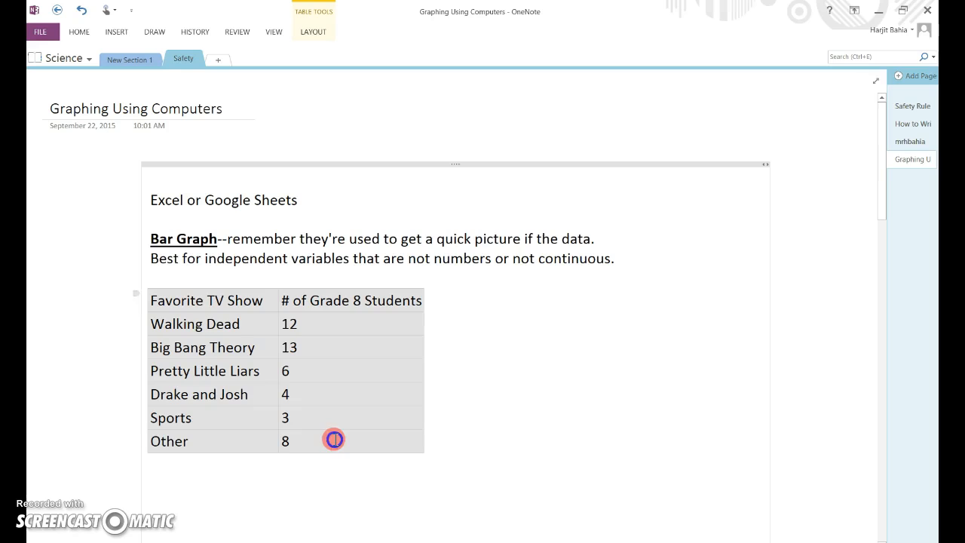
right_click(343, 397)
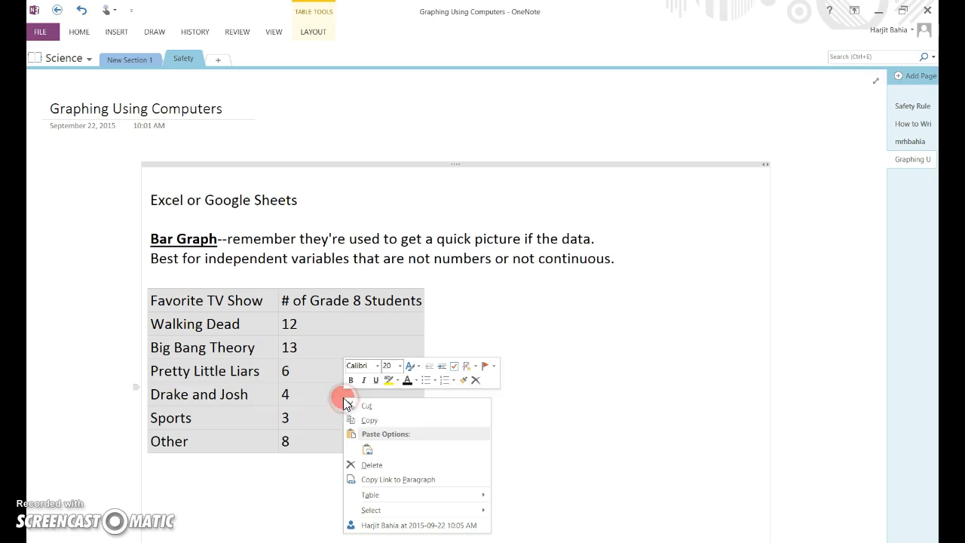
click(375, 427)
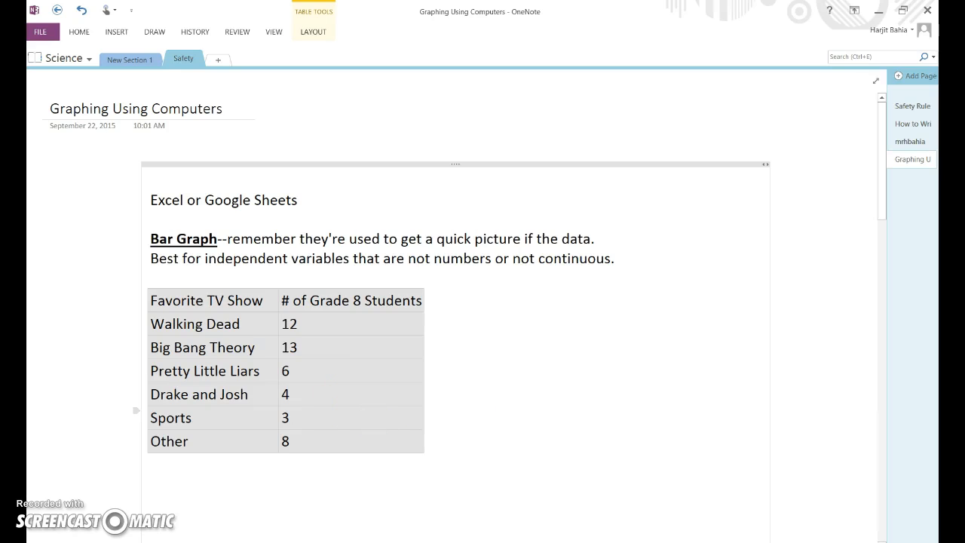
Switch back to the spreadsheet and paste the table starting at cell A1.
key(alt+Tab)
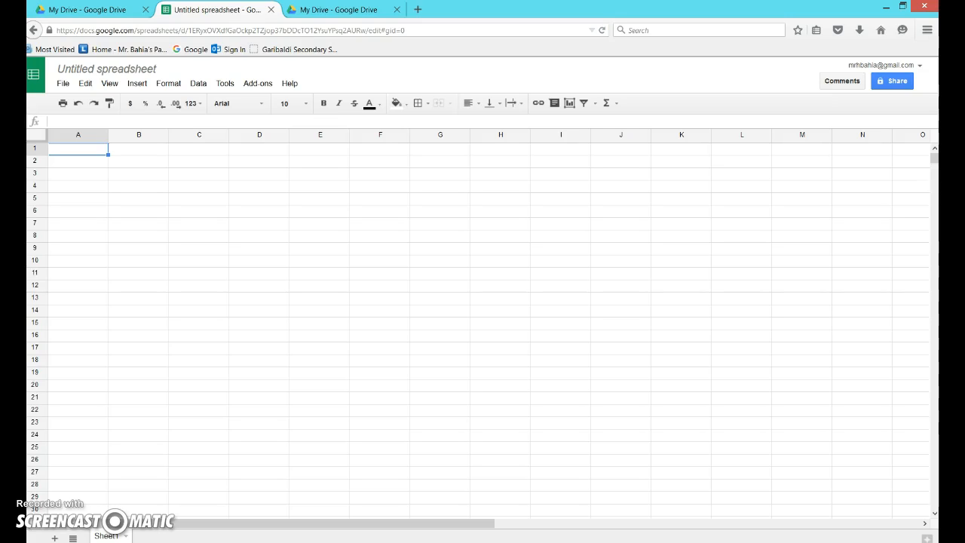
key(ctrl+v)
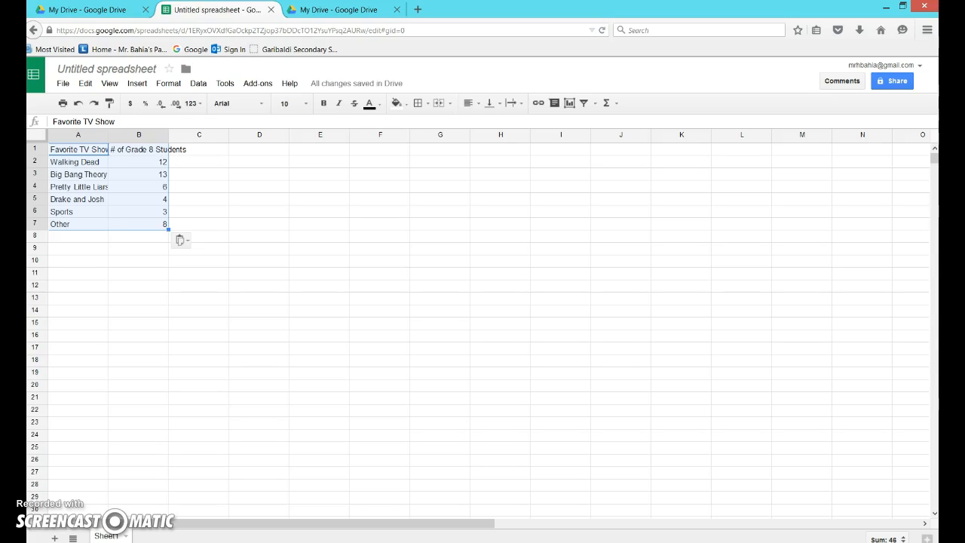
Widen columns A and B so the show names and the column heading fit.
drag(108, 136, 125, 136)
drag(183, 136, 184, 136)
click(189, 137)
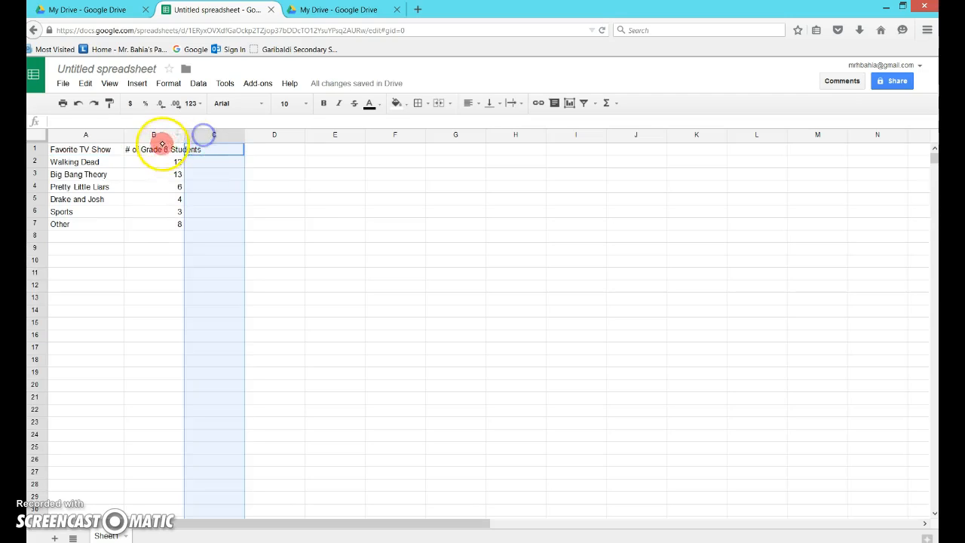
click(141, 139)
drag(183, 137, 209, 136)
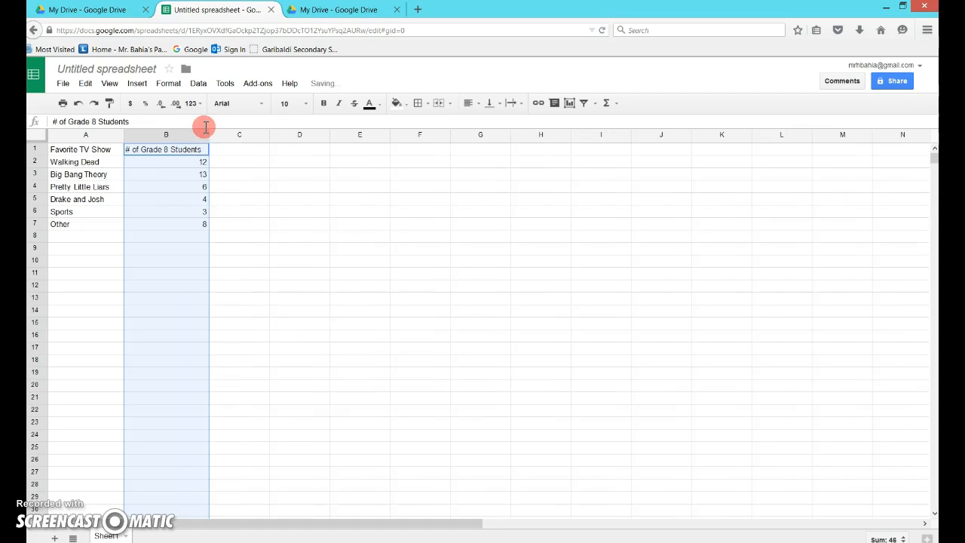
click(255, 234)
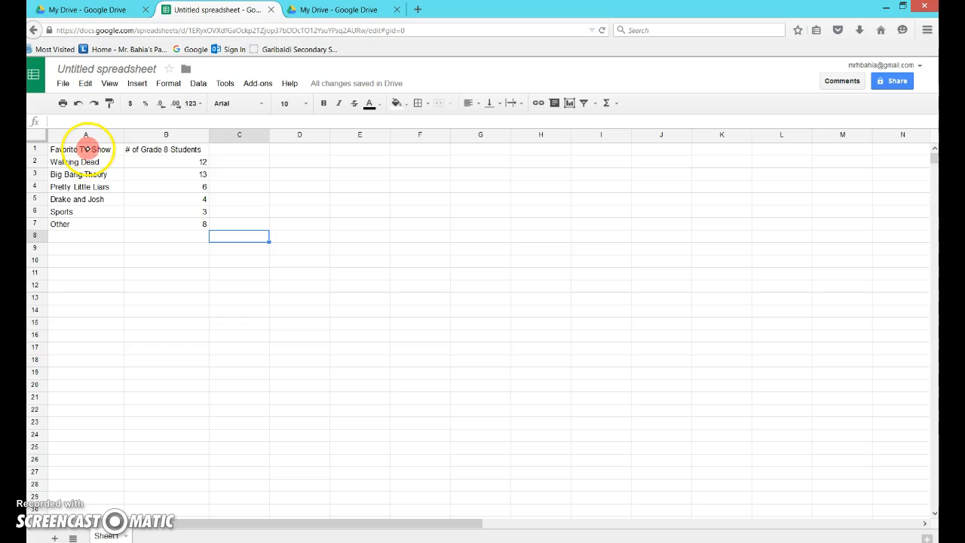
Select the data range A1:B7 and insert a chart.
drag(87, 149, 178, 224)
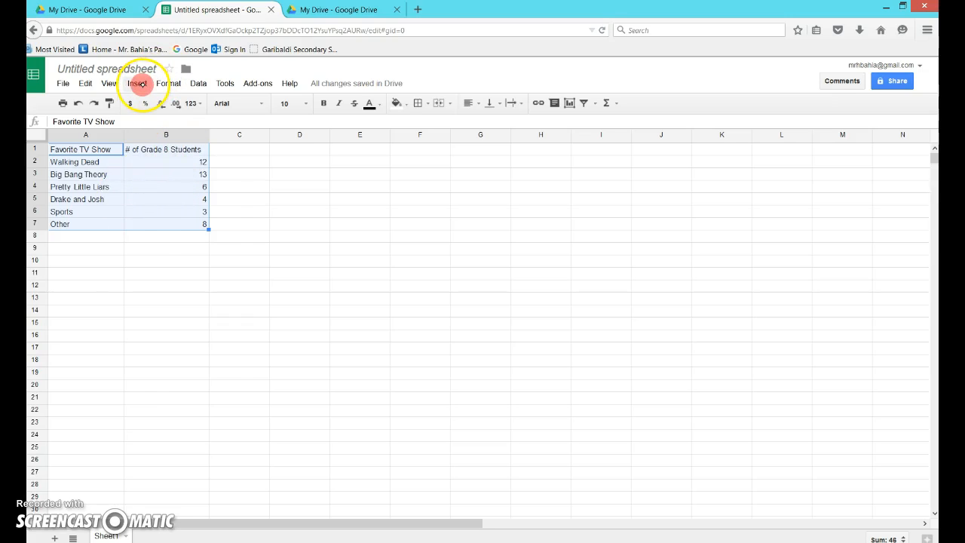
click(140, 83)
click(167, 82)
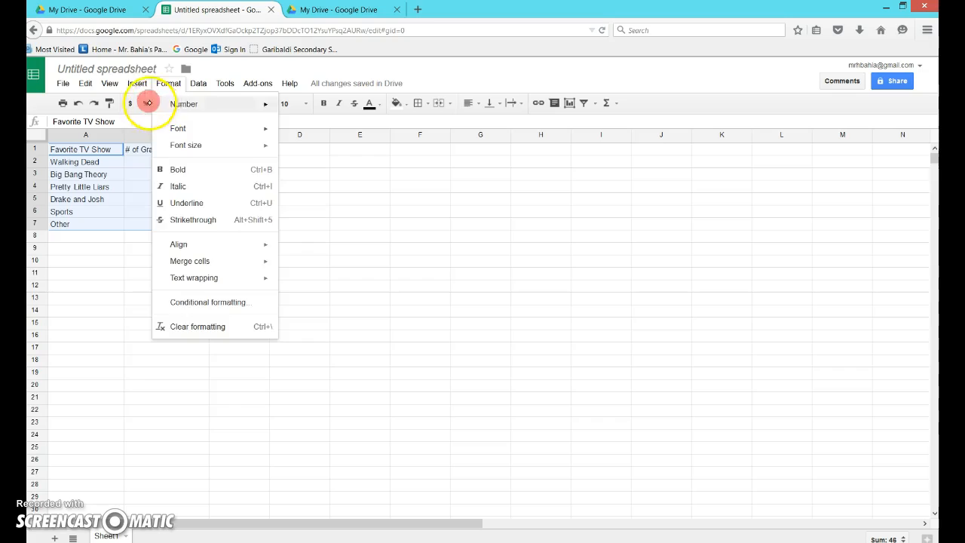
mouse_move(137, 81)
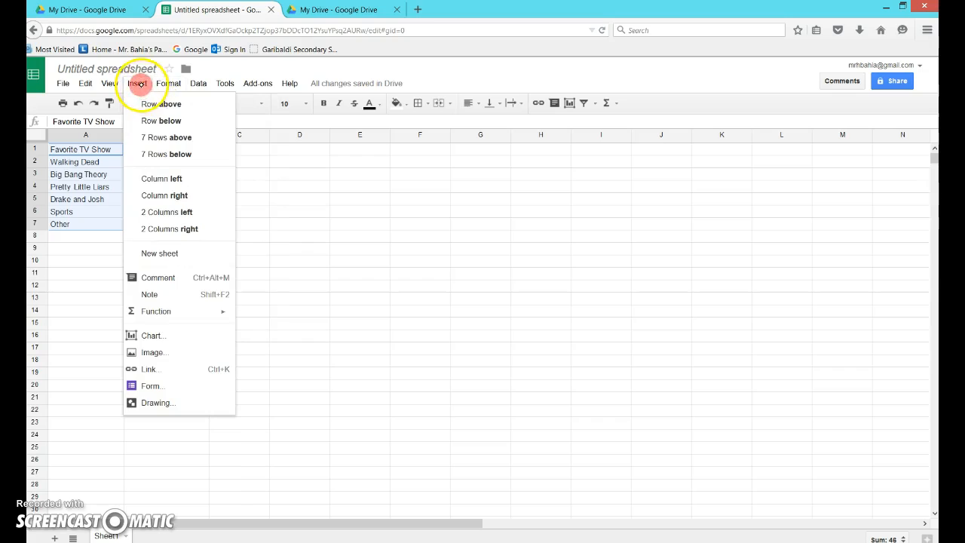
click(149, 332)
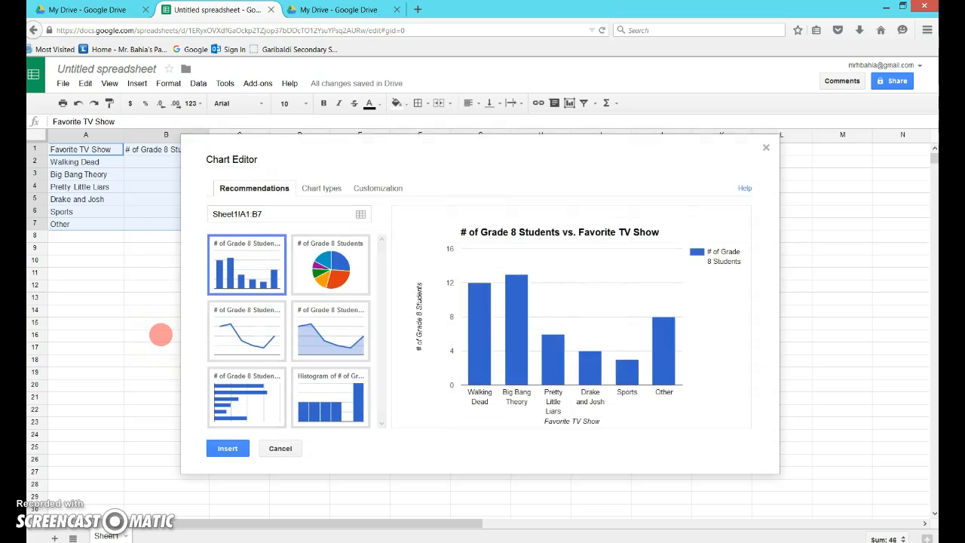
Choose the recommended column chart in the chart editor.
mouse_move(469, 320)
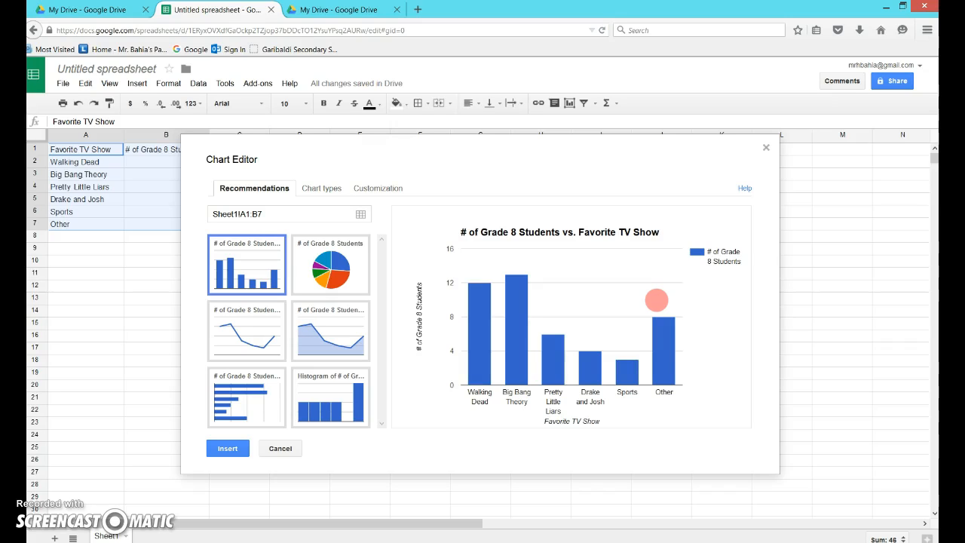
click(341, 378)
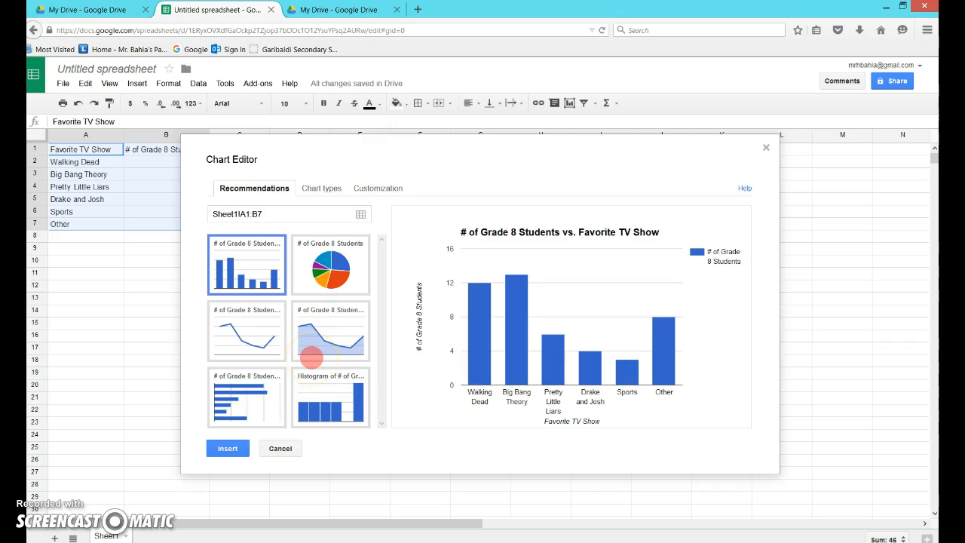
click(241, 260)
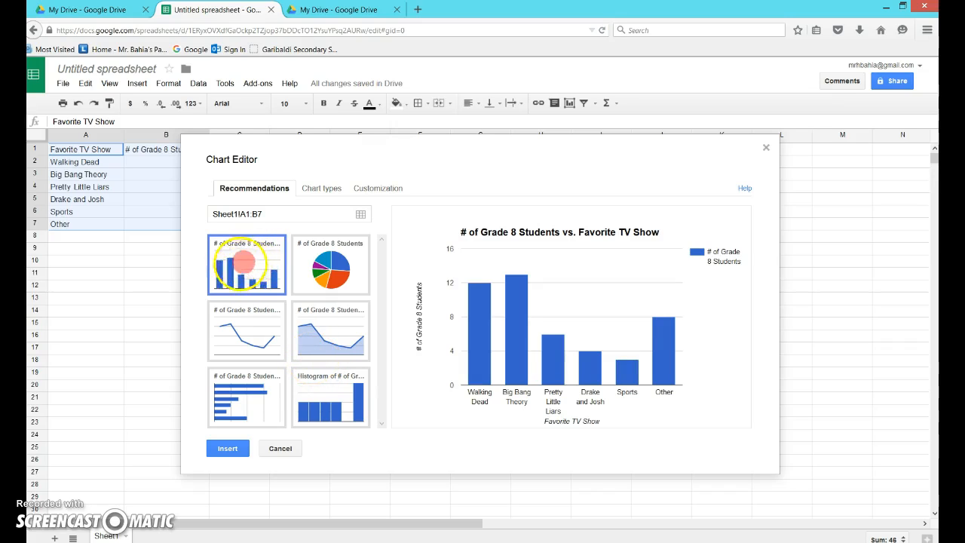
click(248, 270)
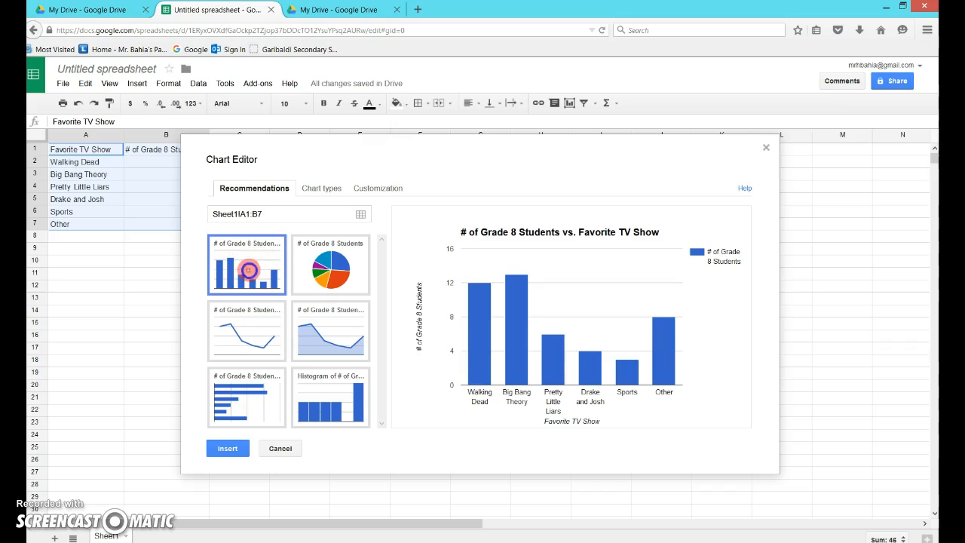
Browse the available chart types and open the chart customization options.
click(330, 189)
drag(379, 309, 379, 280)
click(267, 189)
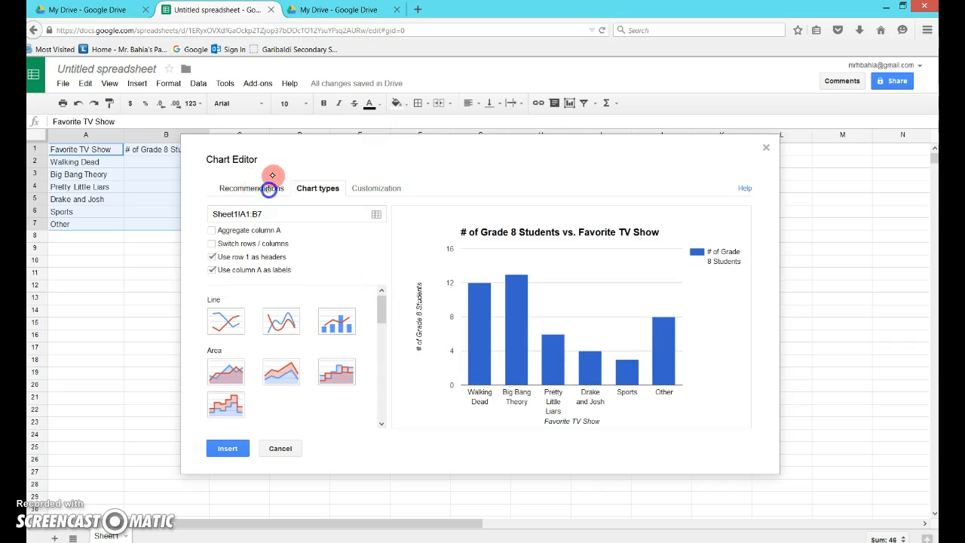
click(330, 196)
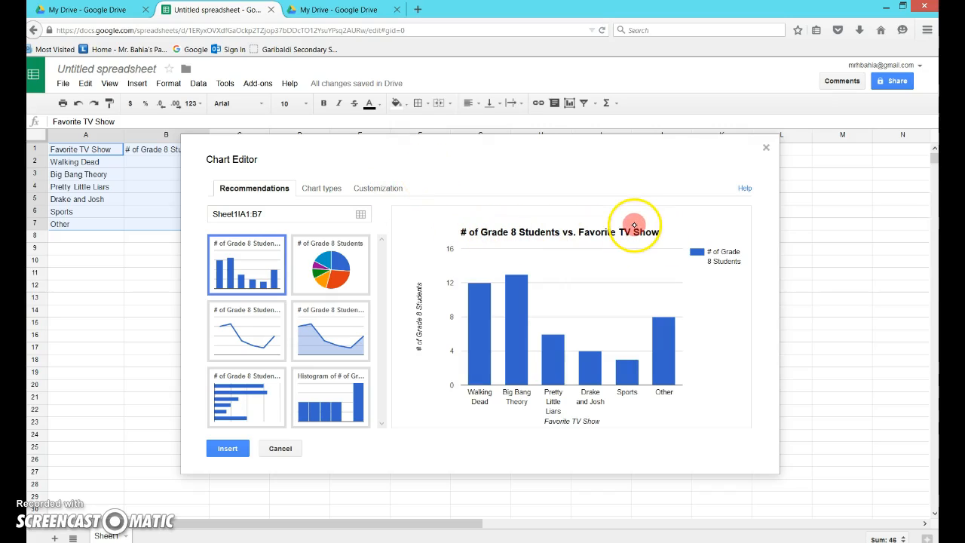
click(381, 193)
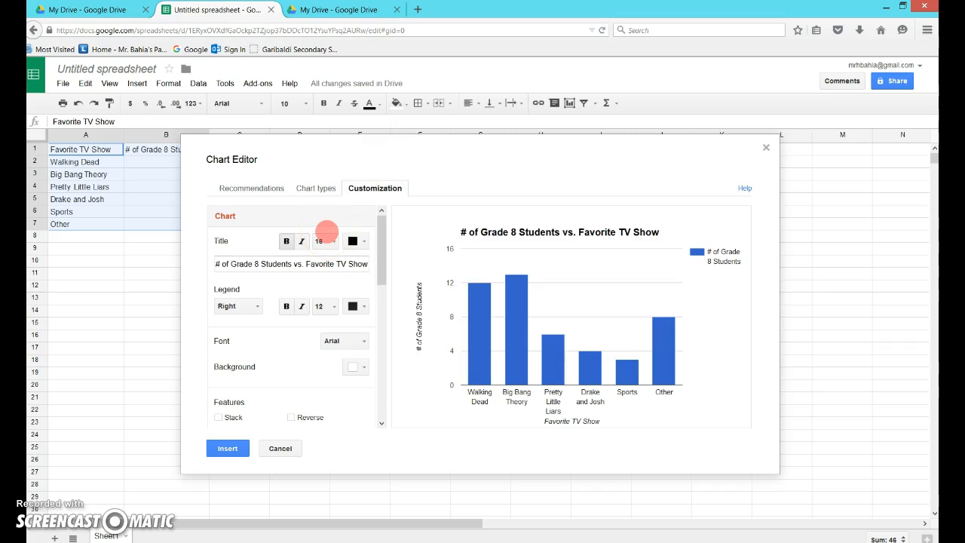
Set the chart title to "The Relationship Between Grade 8 Students and their Favorite TV Shows".
click(218, 265)
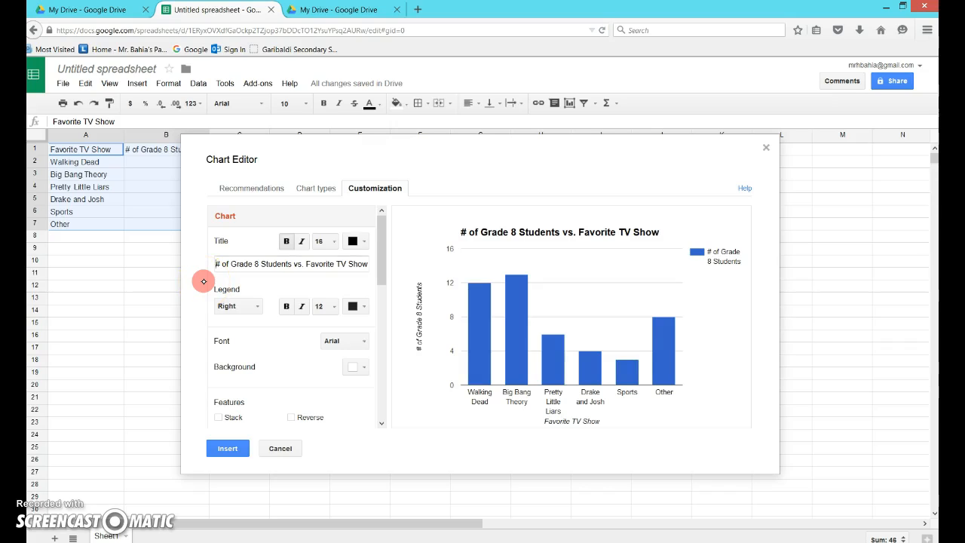
text(The Relationship Between # of Grade 8 Stud)
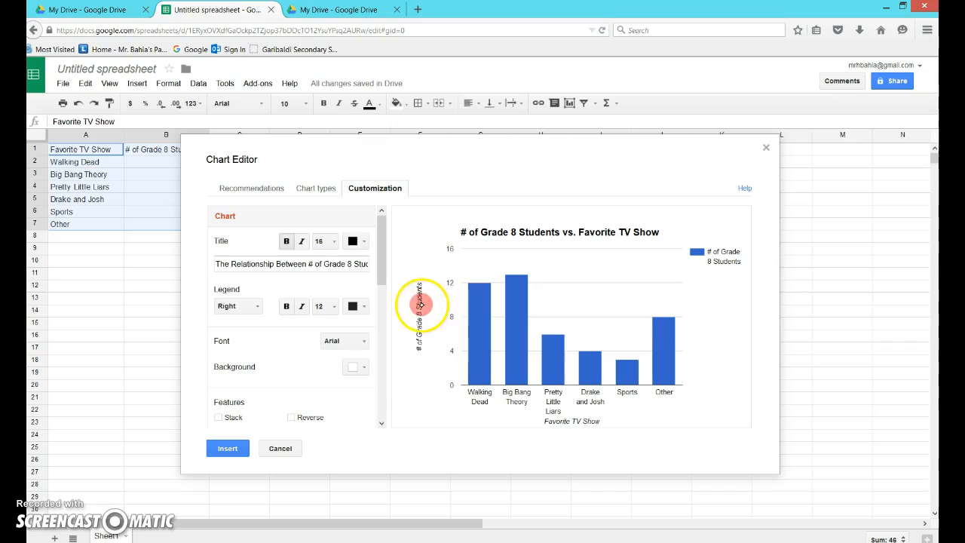
mouse_move(529, 384)
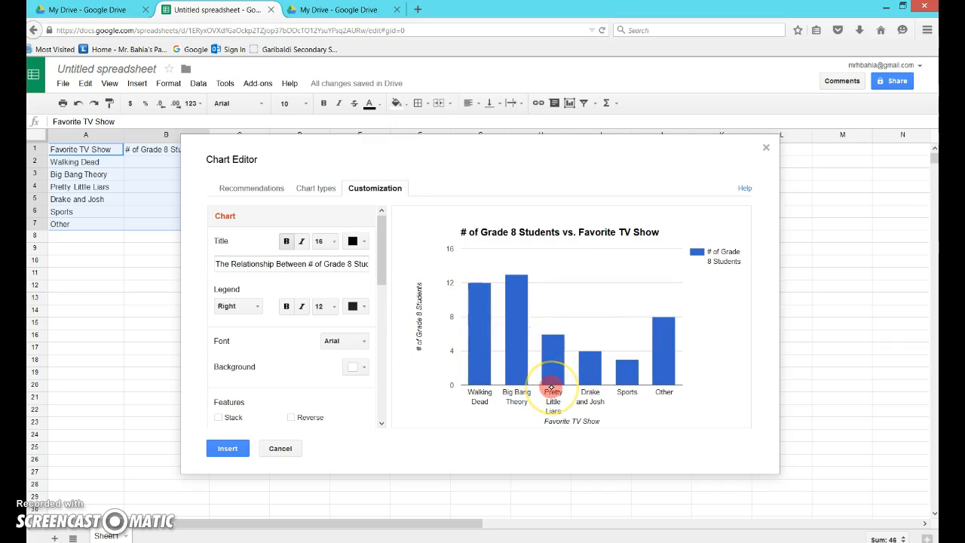
click(308, 263)
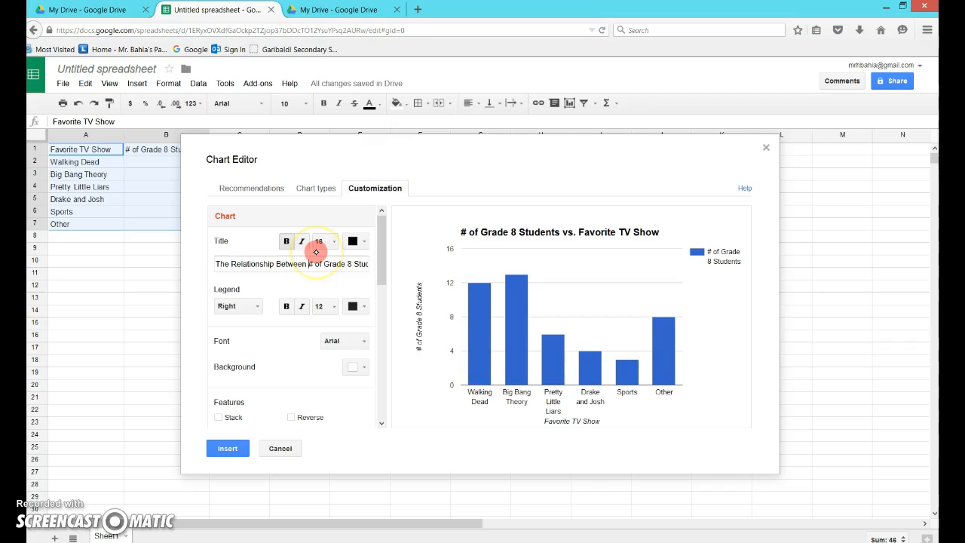
key(Delete)
key(Delete)
key(Delete)
key(Delete)
key(Delete)
key(Right)
key(Right)
key(Right)
key(Right)
key(Right)
key(Right)
key(Right)
key(Right)
key(Right)
key(Right)
key(Right)
key(Right)
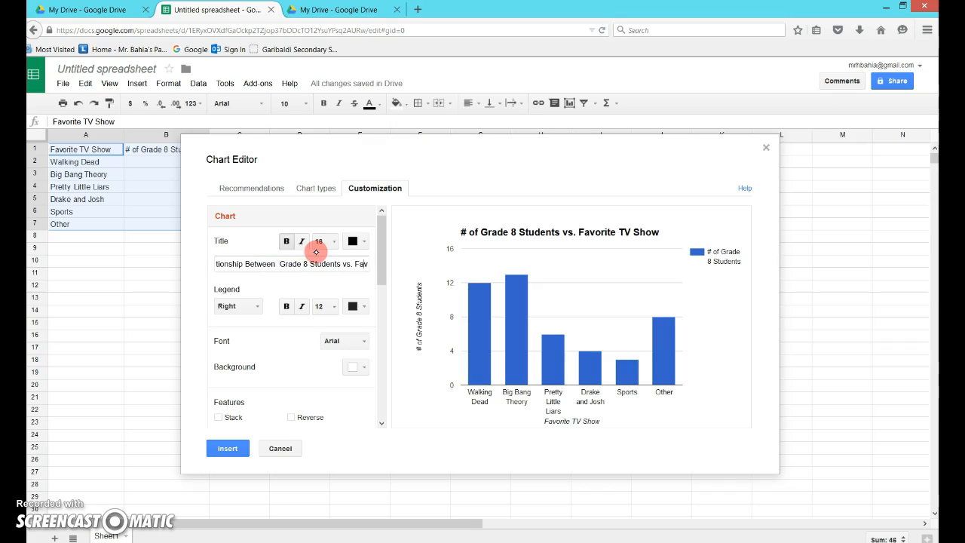
key(BackSpace)
key(BackSpace)
text(and their)
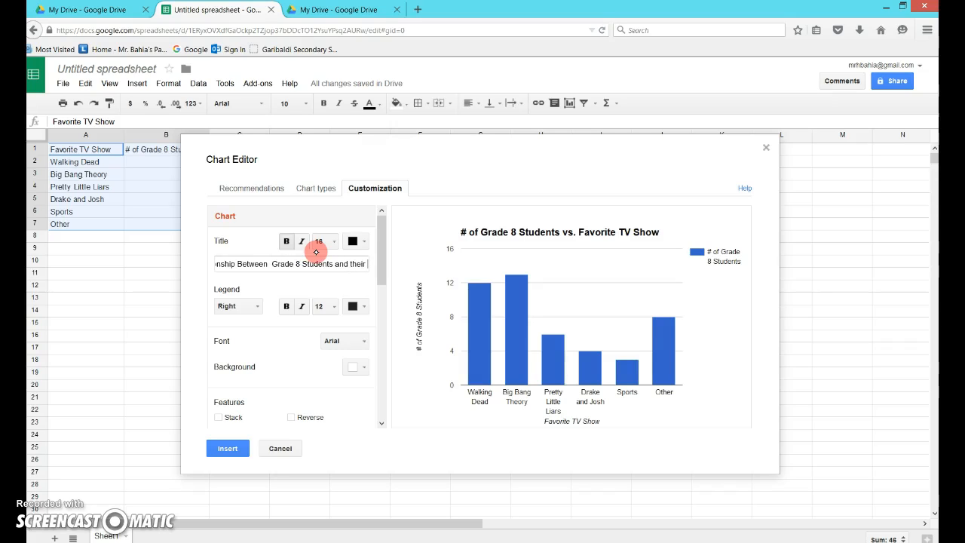
key(Right)
key(Right)
key(Right)
key(Right)
key(Right)
key(Right)
key(Right)
key(Right)
key(Right)
key(Right)
key(Right)
key(Right)
key(Right)
key(Right)
key(Right)
key(Right)
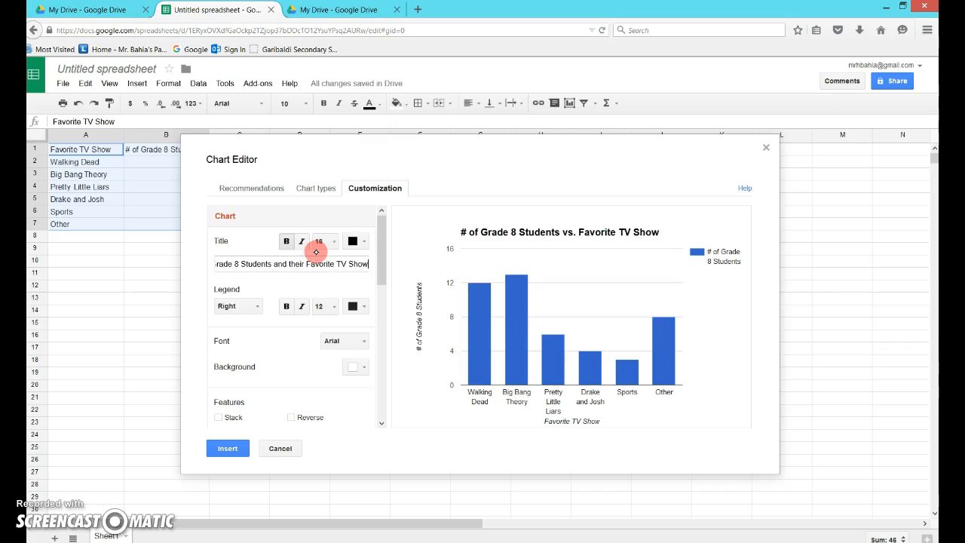
text(s)
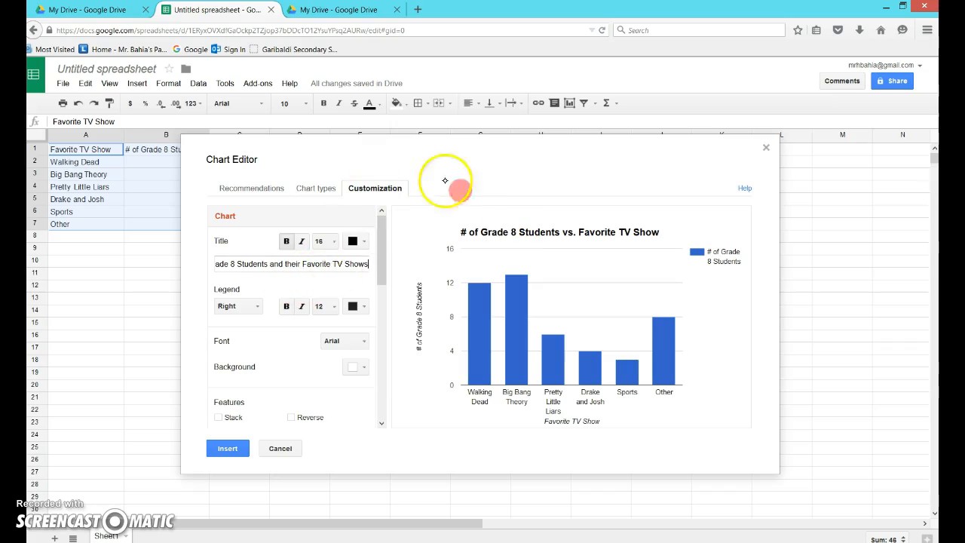
click(318, 281)
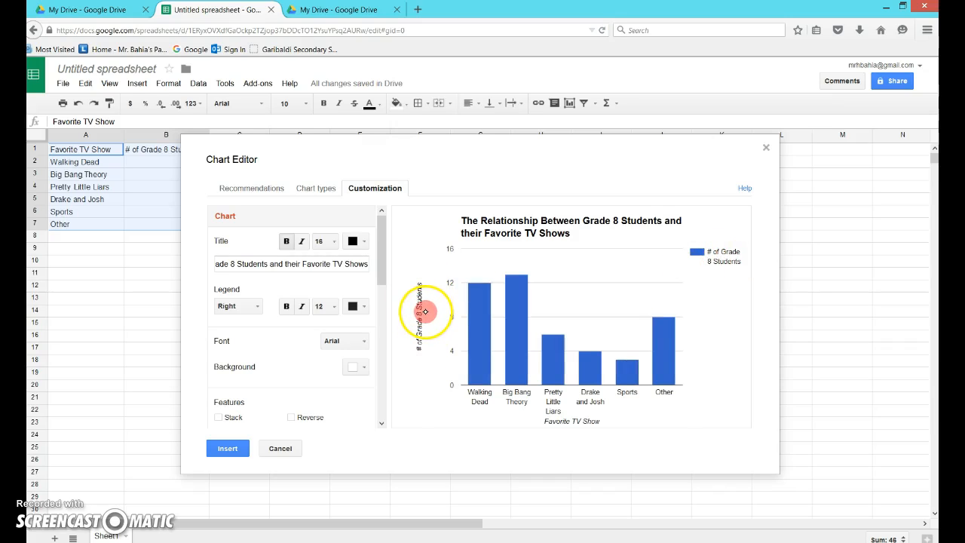
Set the chart legend position to None.
click(258, 306)
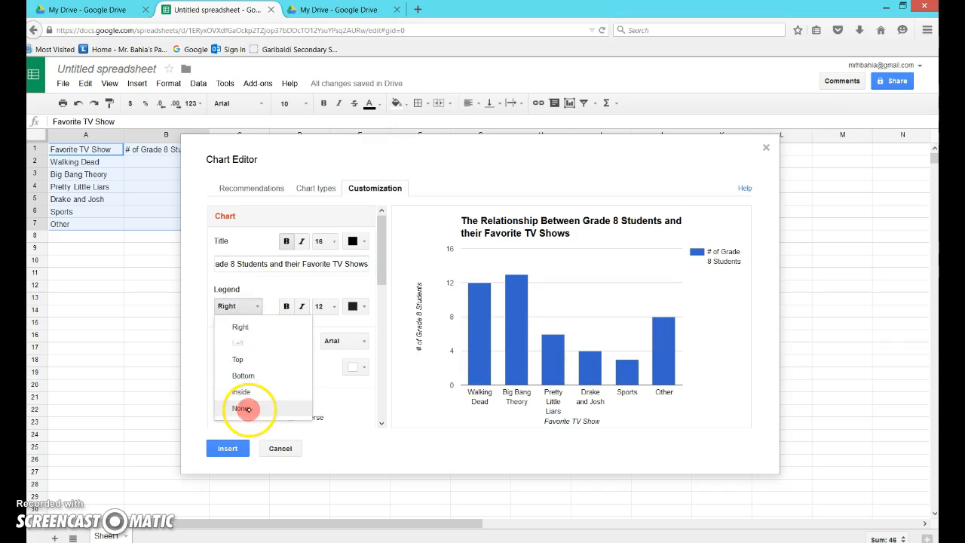
click(245, 408)
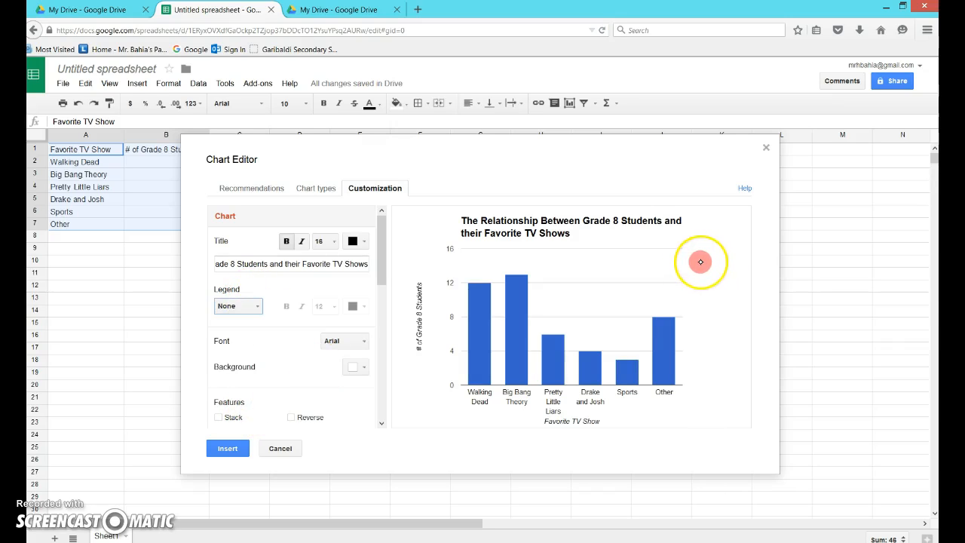
Review the horizontal and left vertical axis title settings in the chart customization options.
drag(380, 258, 384, 351)
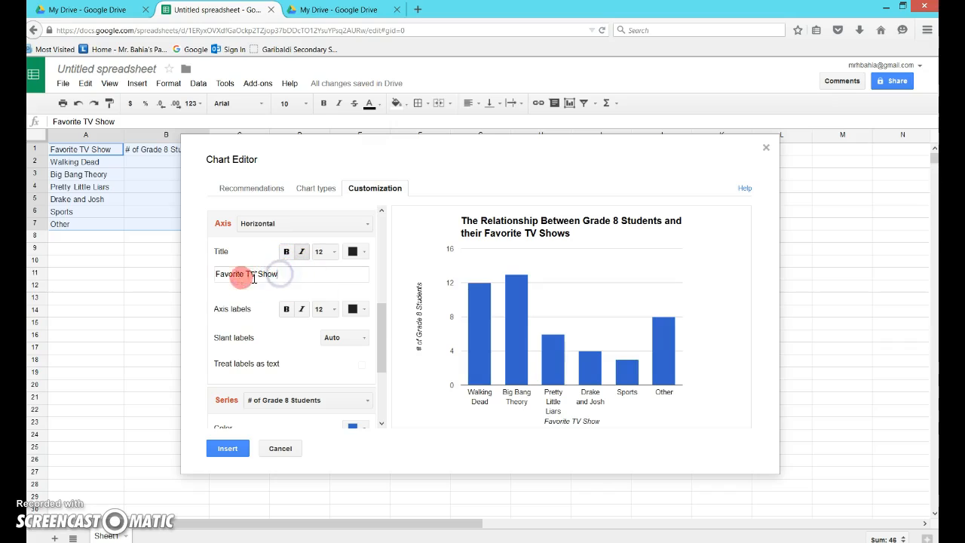
click(257, 276)
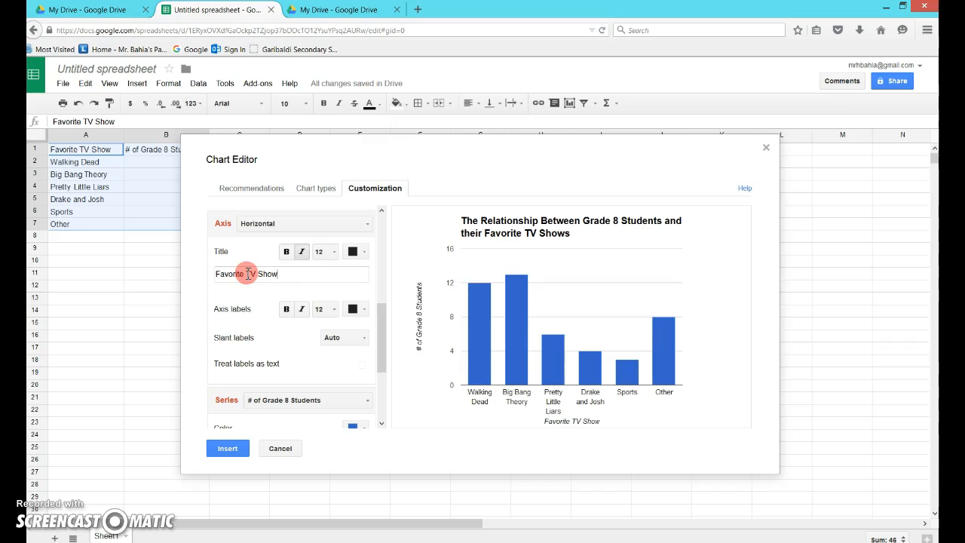
click(366, 269)
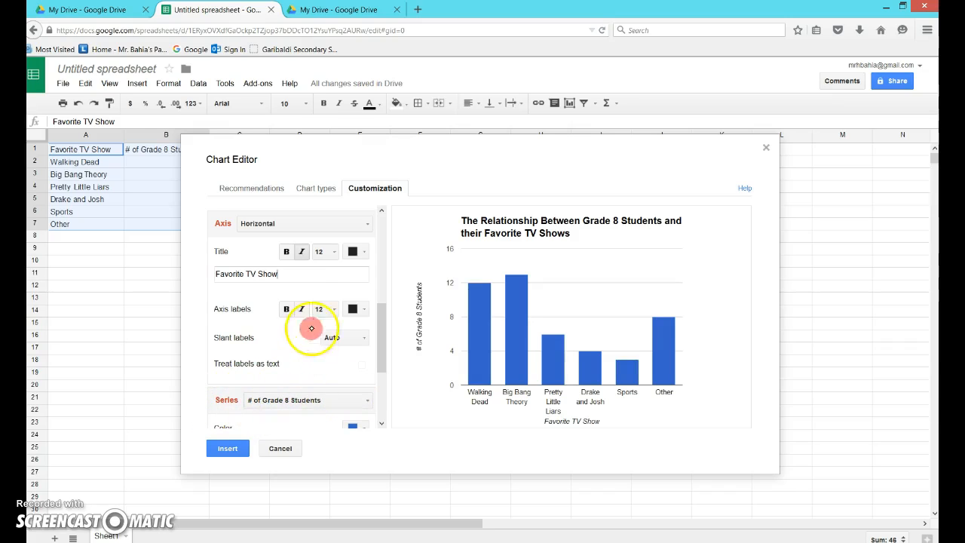
click(368, 227)
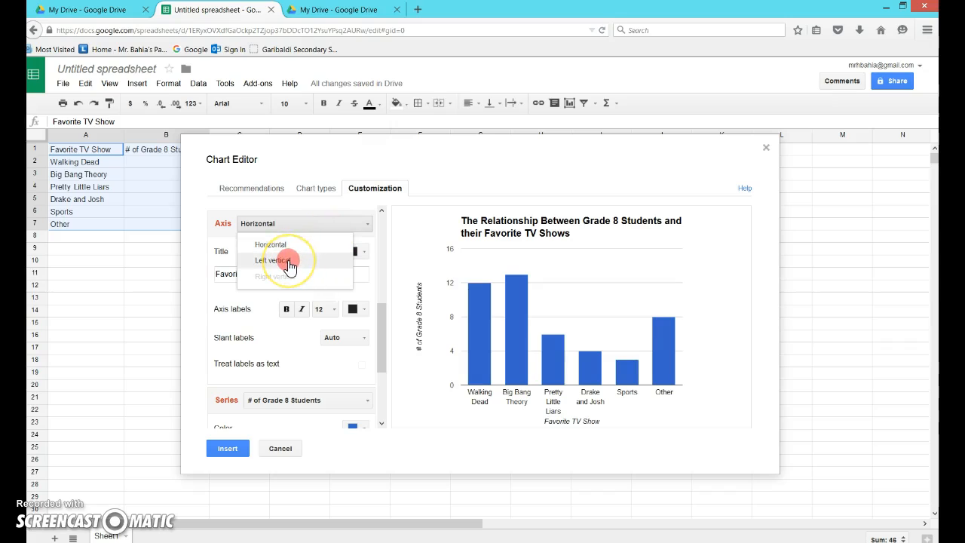
click(291, 264)
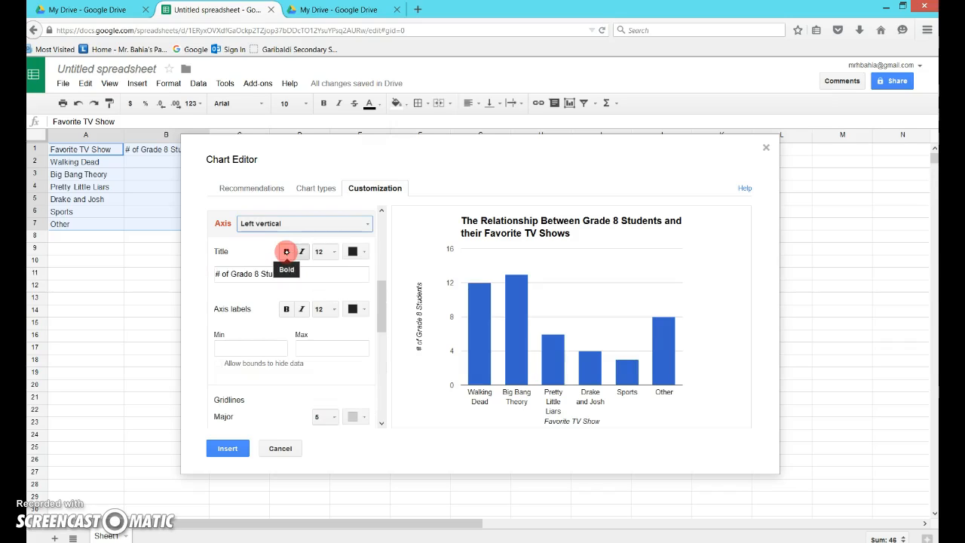
click(286, 251)
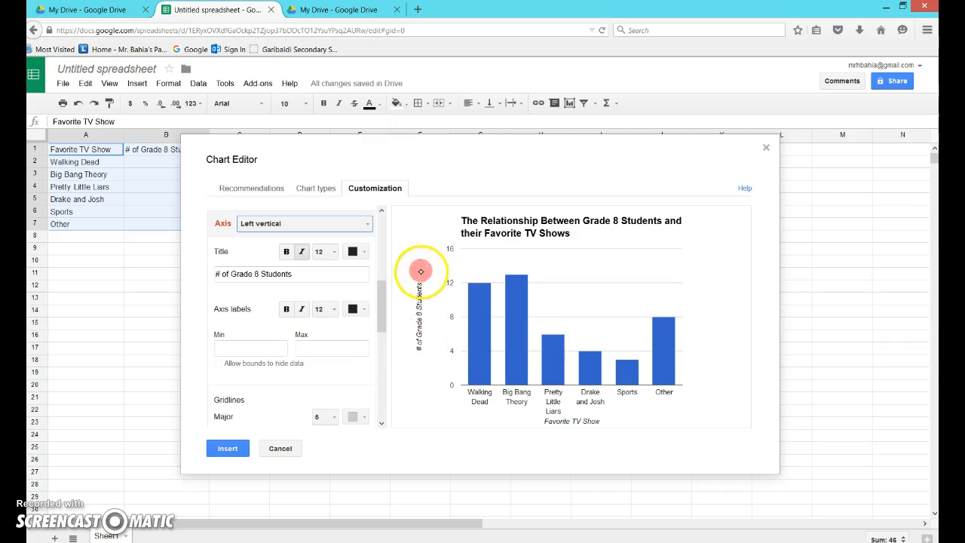
click(279, 256)
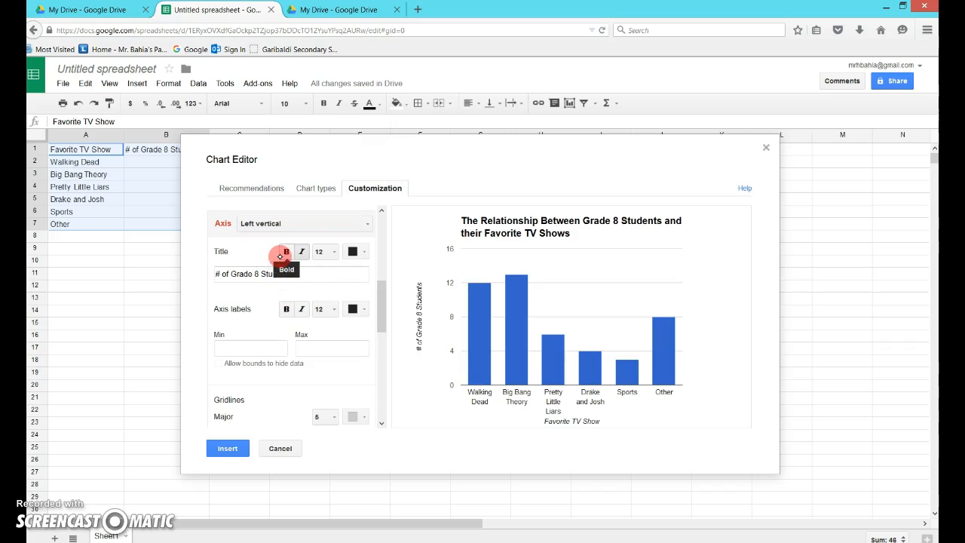
click(330, 270)
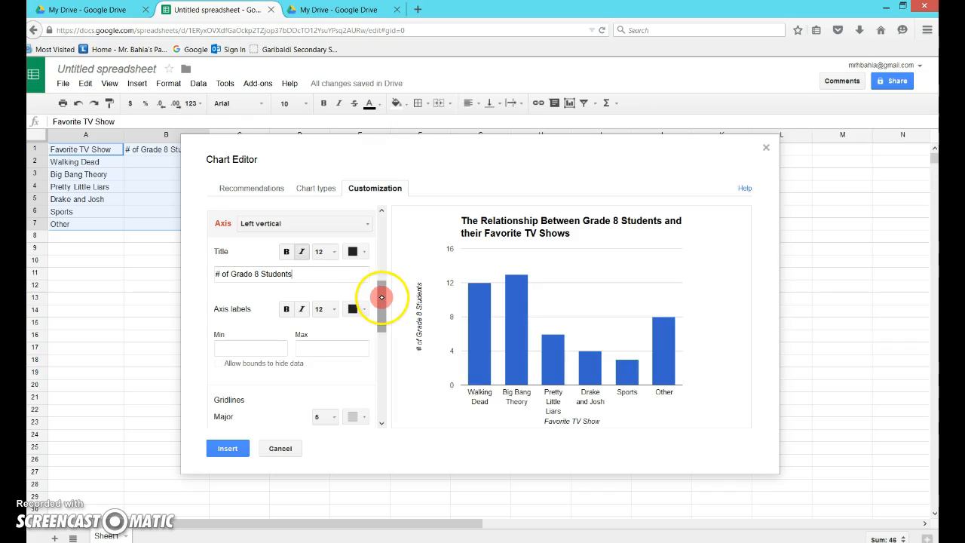
Insert the customized chart into the spreadsheet.
drag(379, 309, 381, 275)
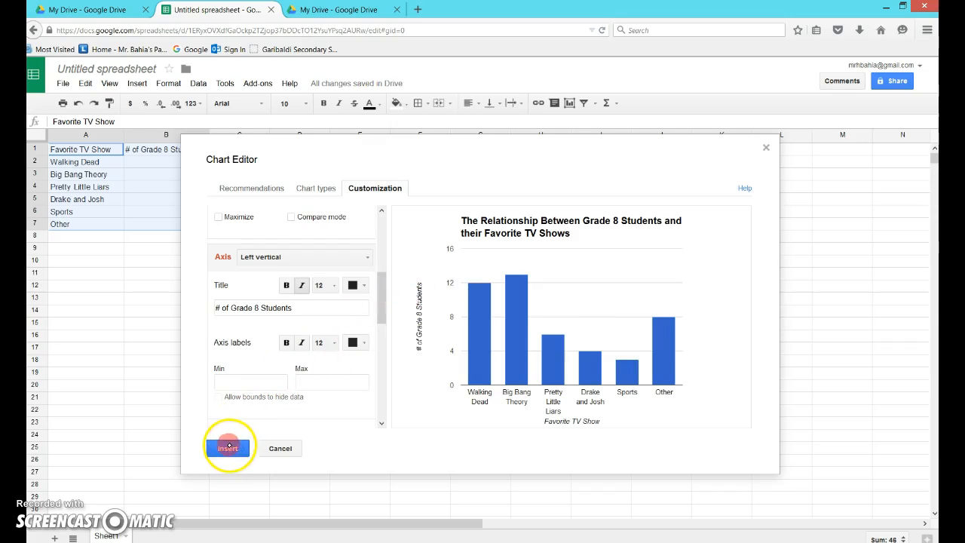
click(223, 448)
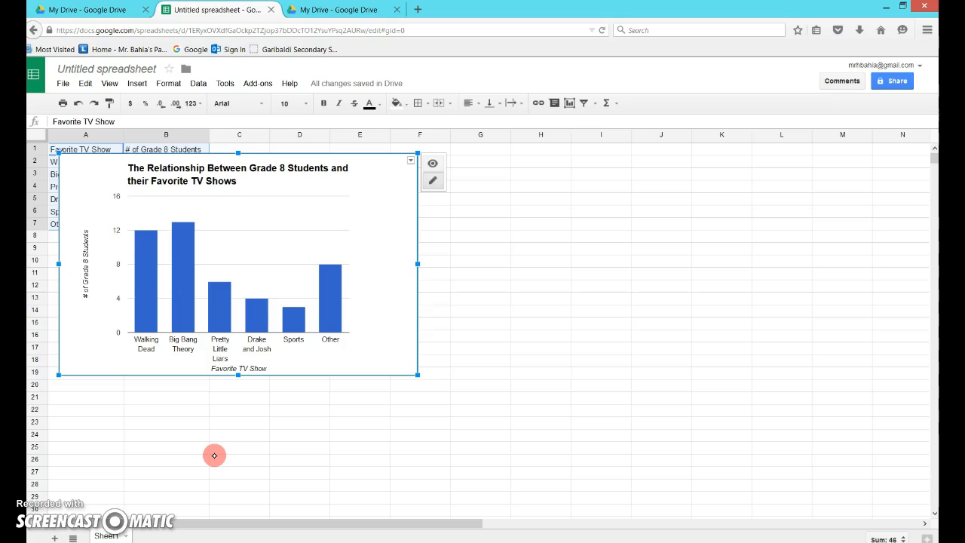
Create a new Google Docs document from the Drive tab.
click(346, 10)
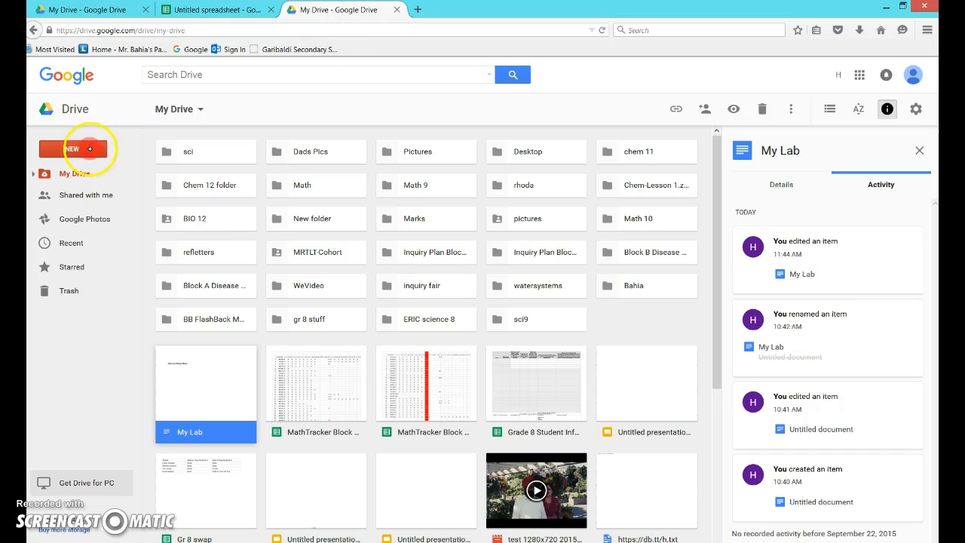
click(90, 148)
click(96, 229)
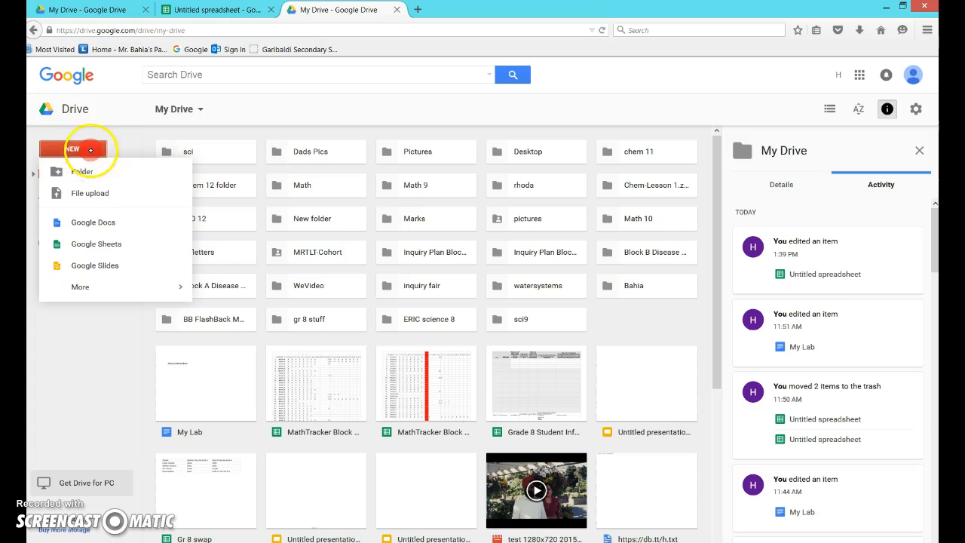
click(87, 224)
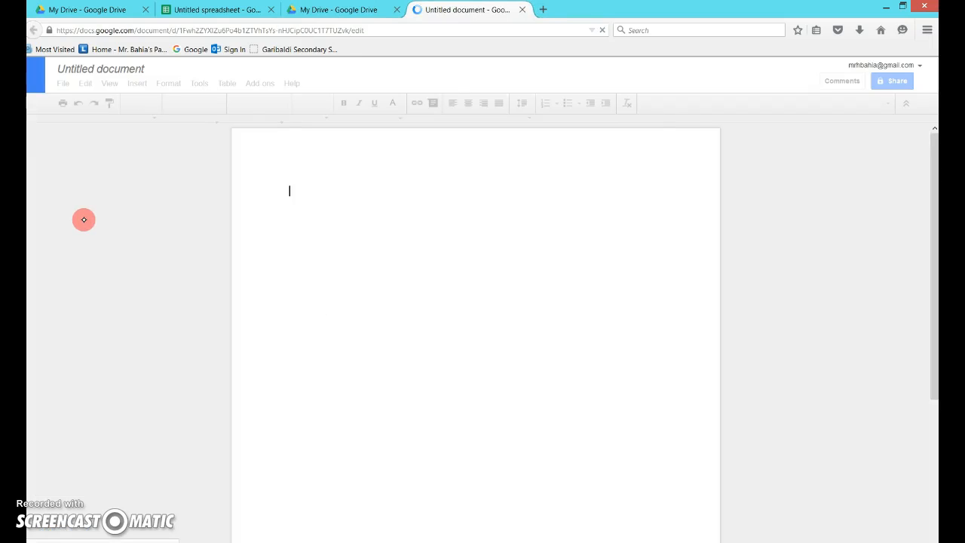
Rename the document "My Lab" and add the heading "Data and Observations" followed by a new line.
click(120, 68)
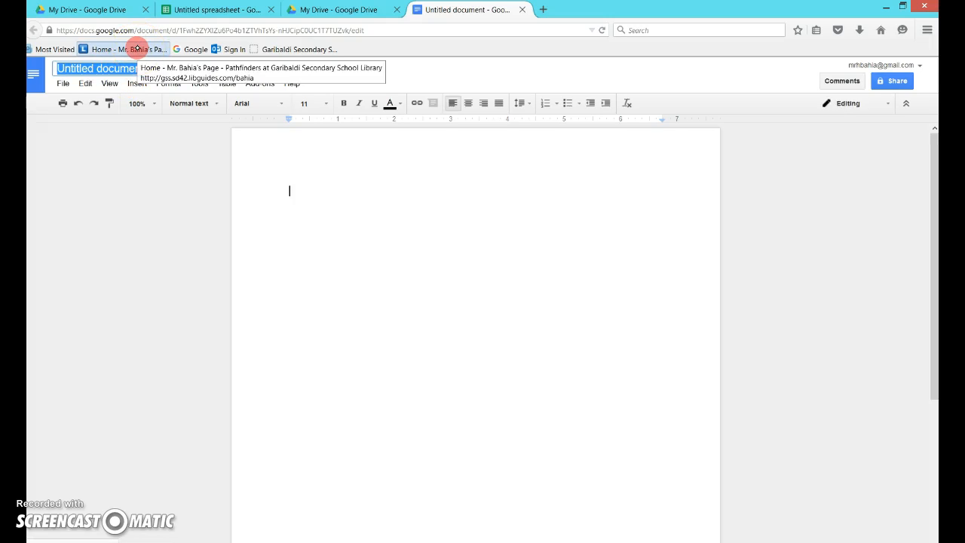
text(My Lab)
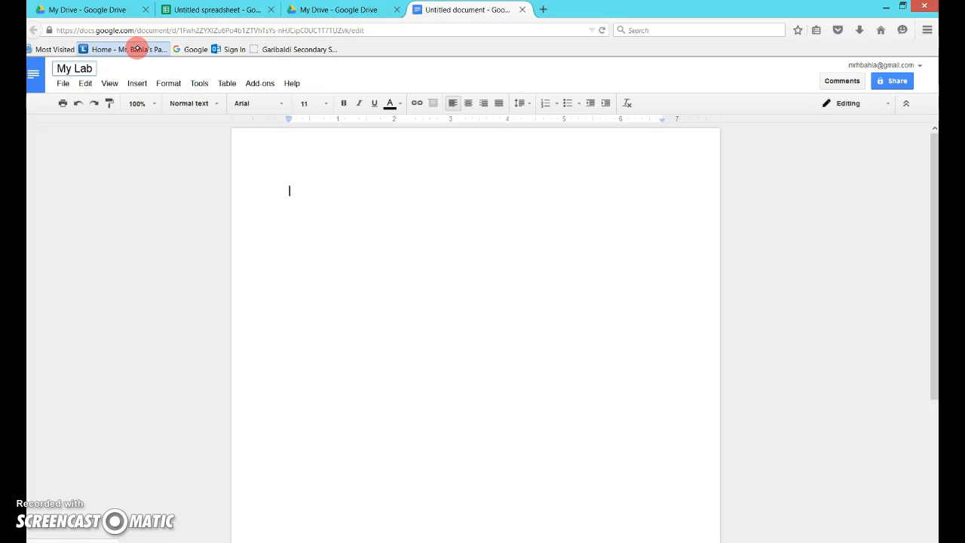
click(290, 190)
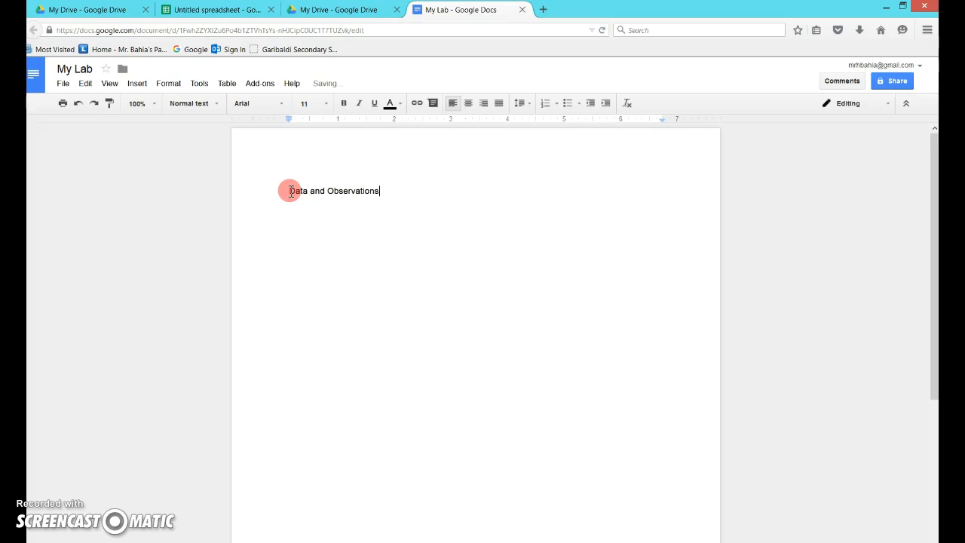
click(274, 218)
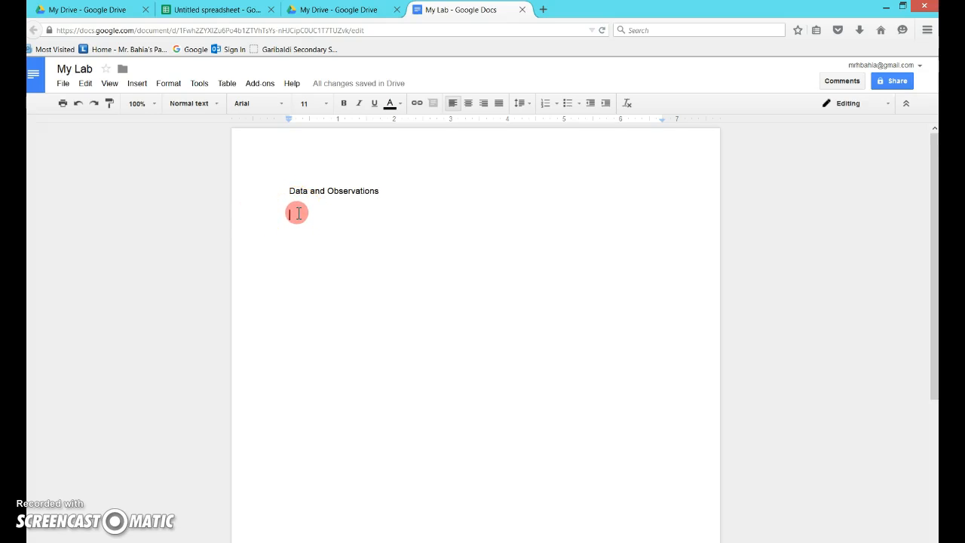
Return to the spreadsheet, select the chart, and open the Snipping Tool from the Start screen search.
click(236, 10)
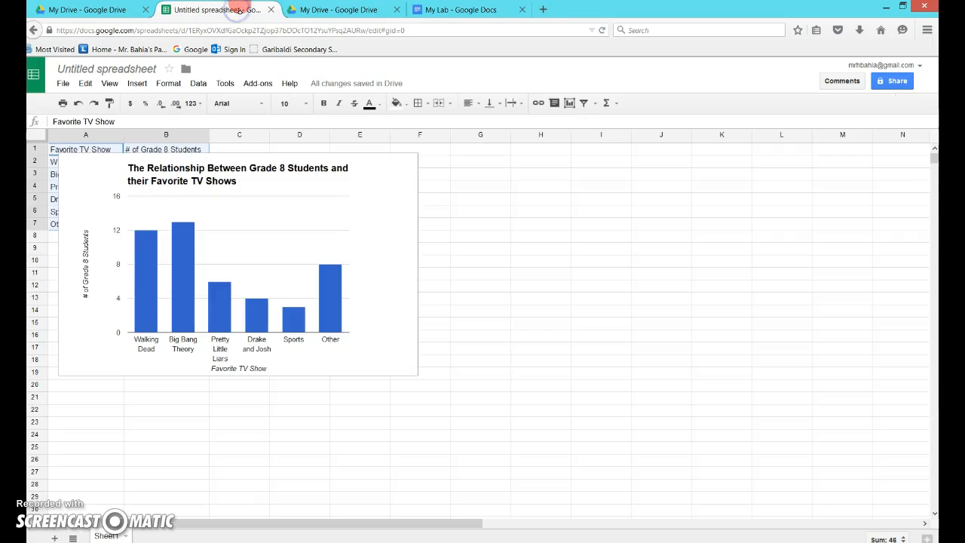
click(370, 223)
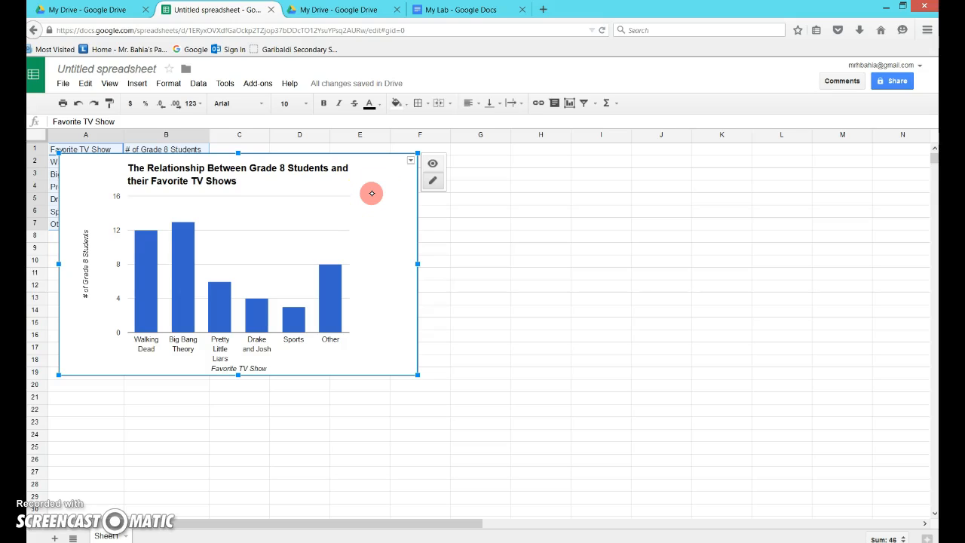
key(super)
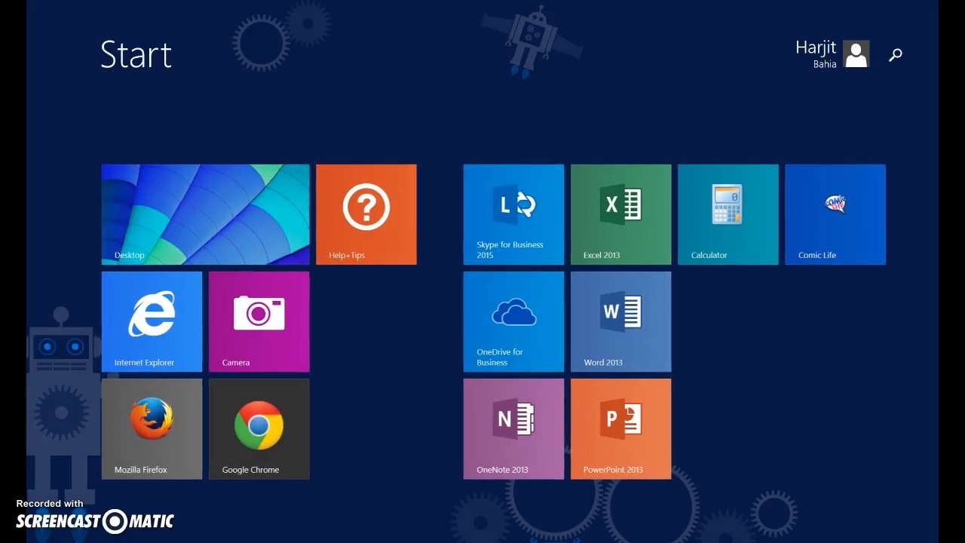
click(895, 54)
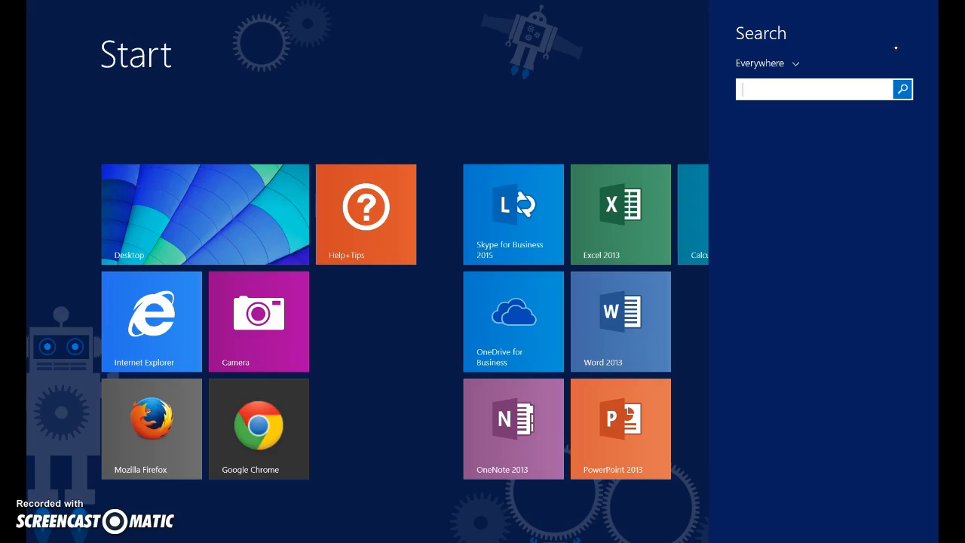
text(ipping Tool)
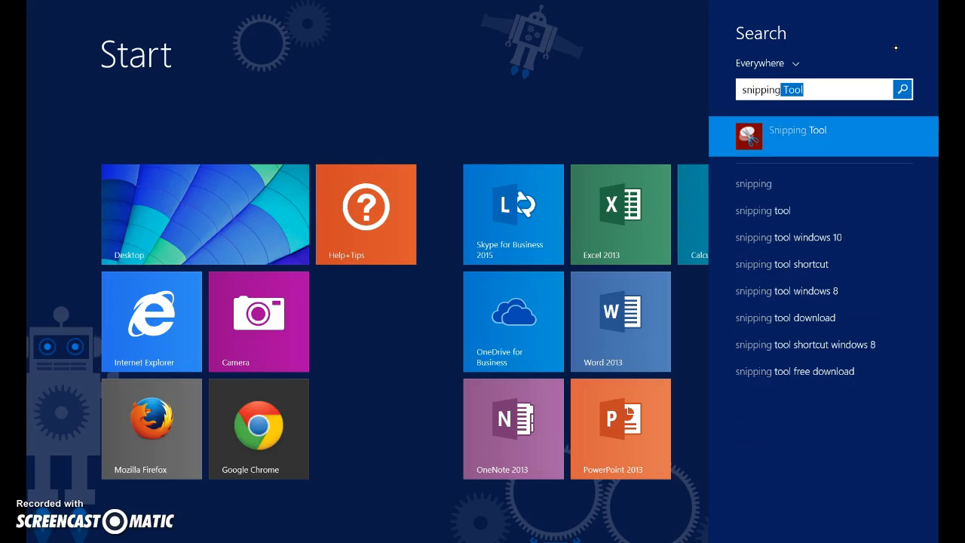
click(817, 130)
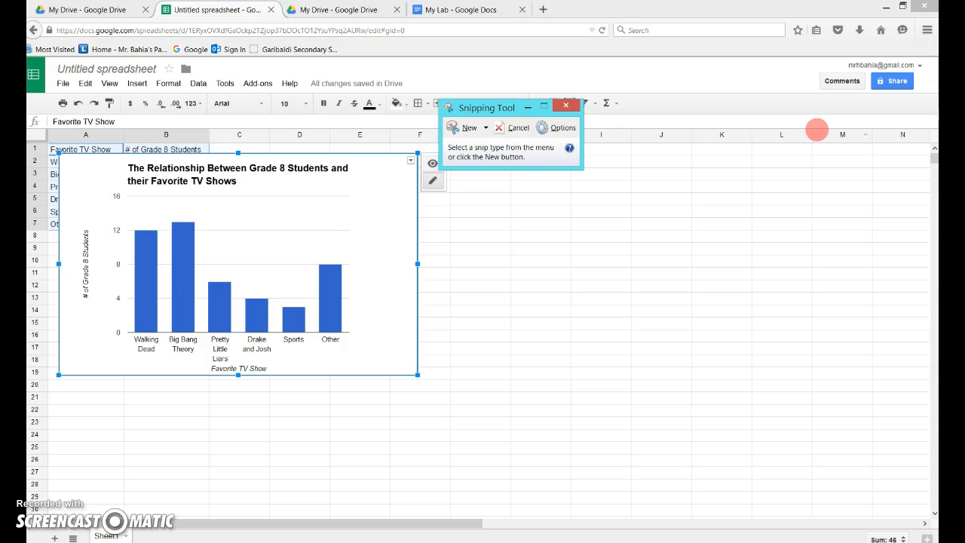
Capture a snip around the chart and copy it.
click(467, 127)
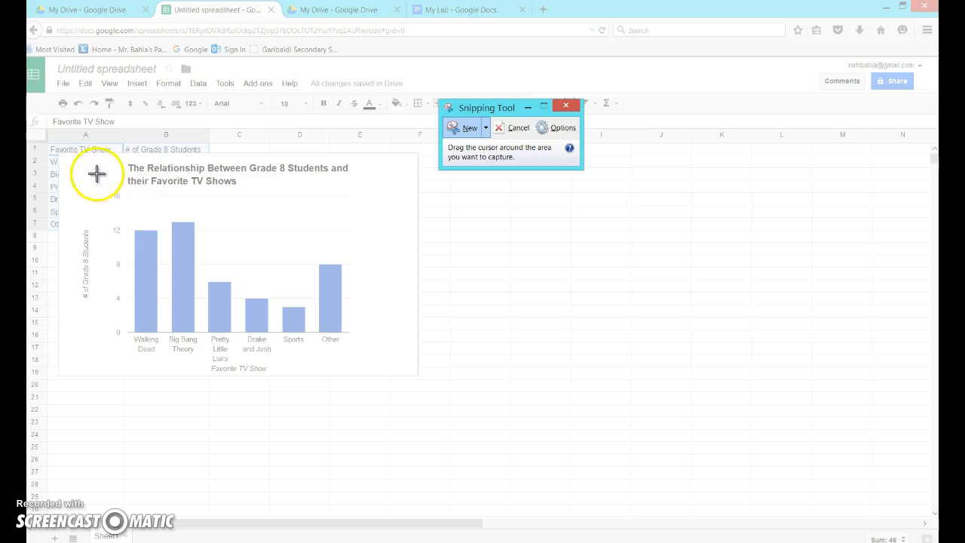
drag(58, 154, 160, 195)
drag(302, 274, 416, 375)
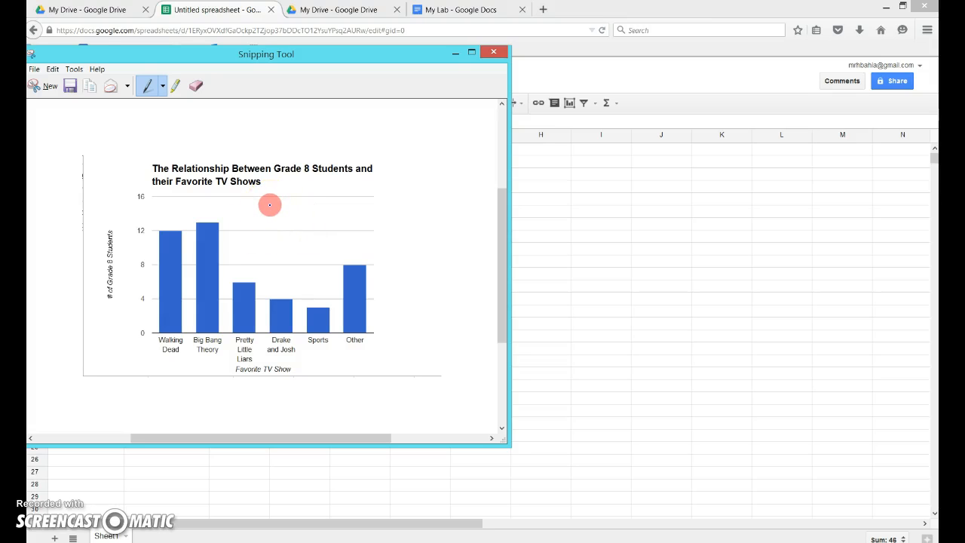
click(93, 84)
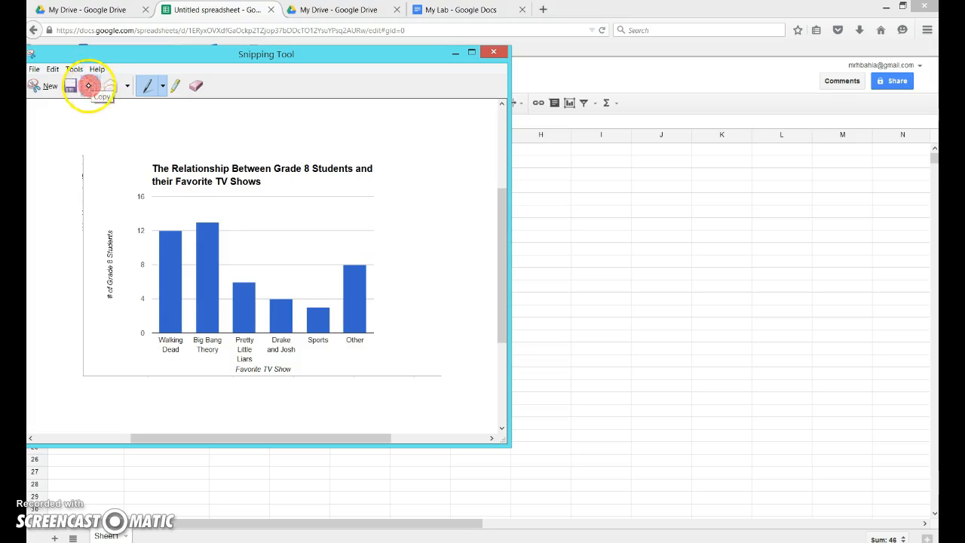
click(74, 69)
click(120, 114)
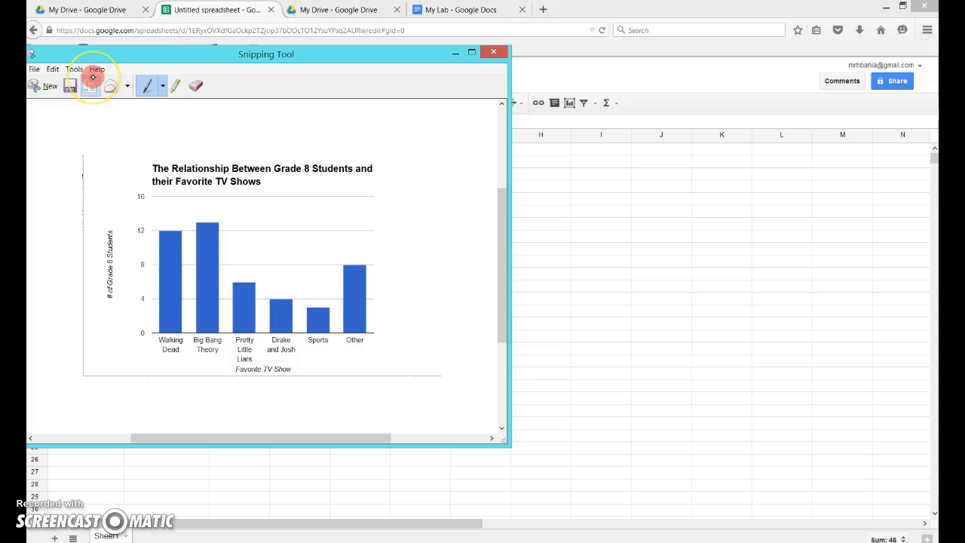
Paste the chart snip below the document heading, then undo the paste.
click(462, 10)
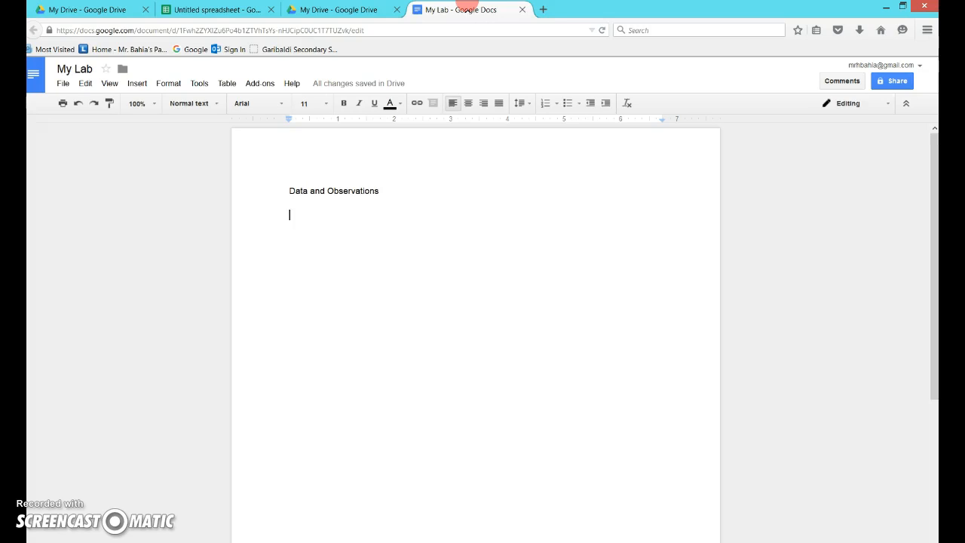
key(ctrl+v)
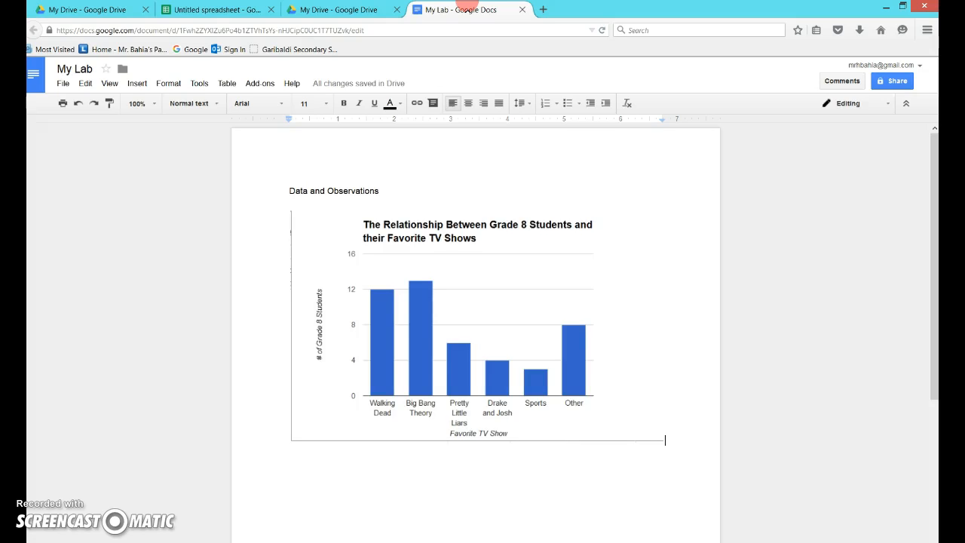
key(ctrl+z)
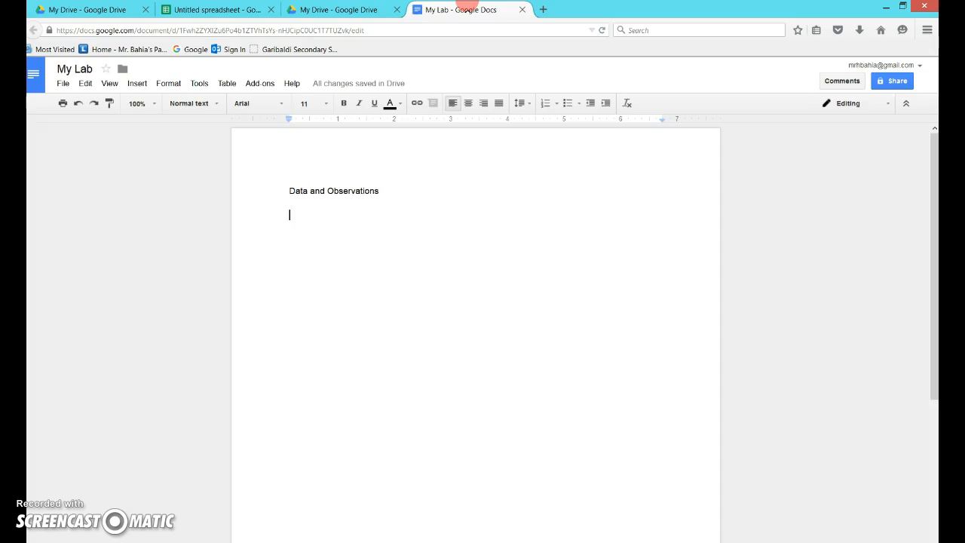
Save the chart from the spreadsheet as an image file.
click(248, 9)
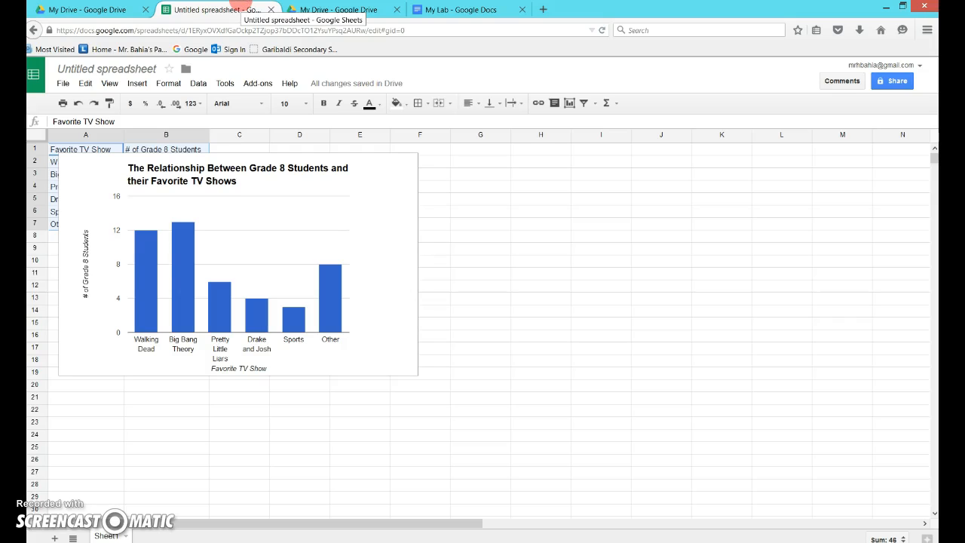
click(390, 204)
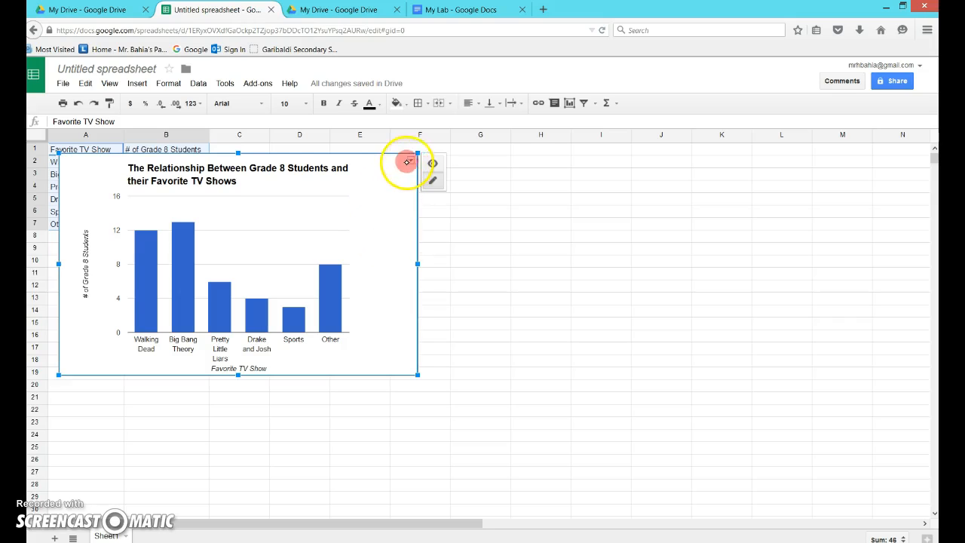
click(412, 161)
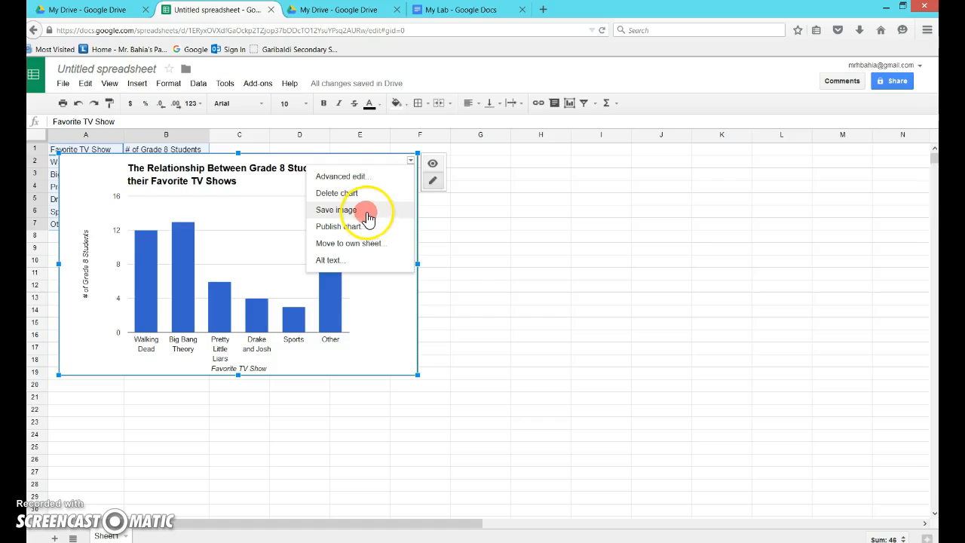
click(366, 208)
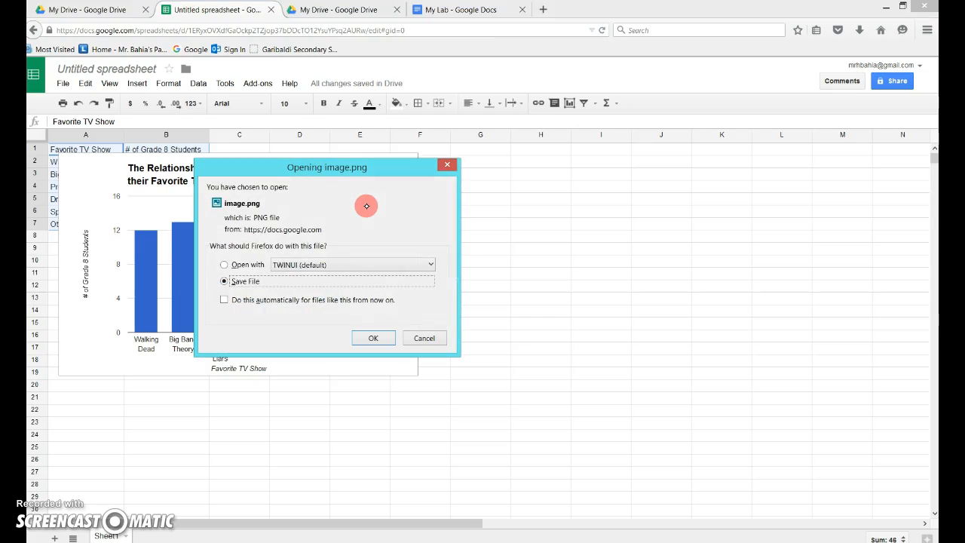
click(370, 333)
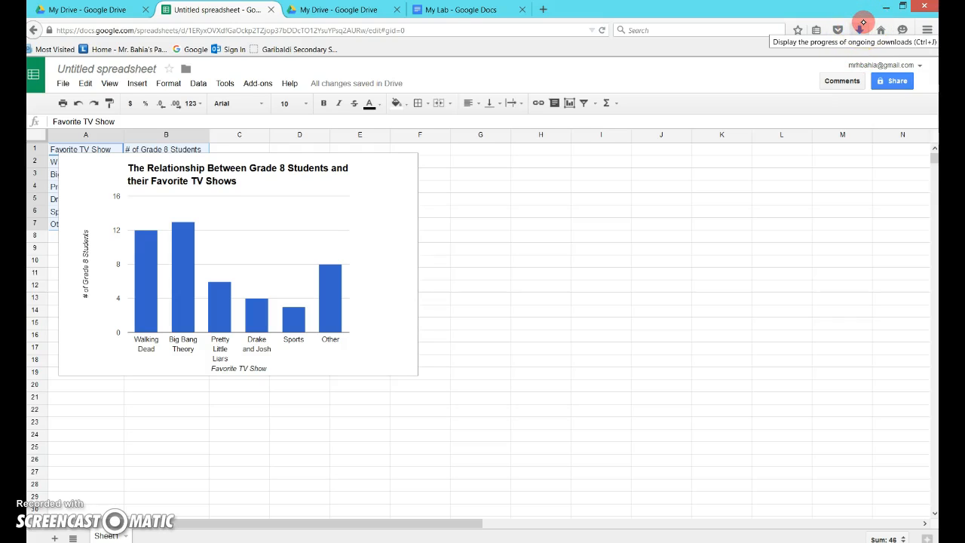
Insert the downloaded chart image image(3).png into the lab report below the Data and Observations heading.
click(449, 9)
click(858, 30)
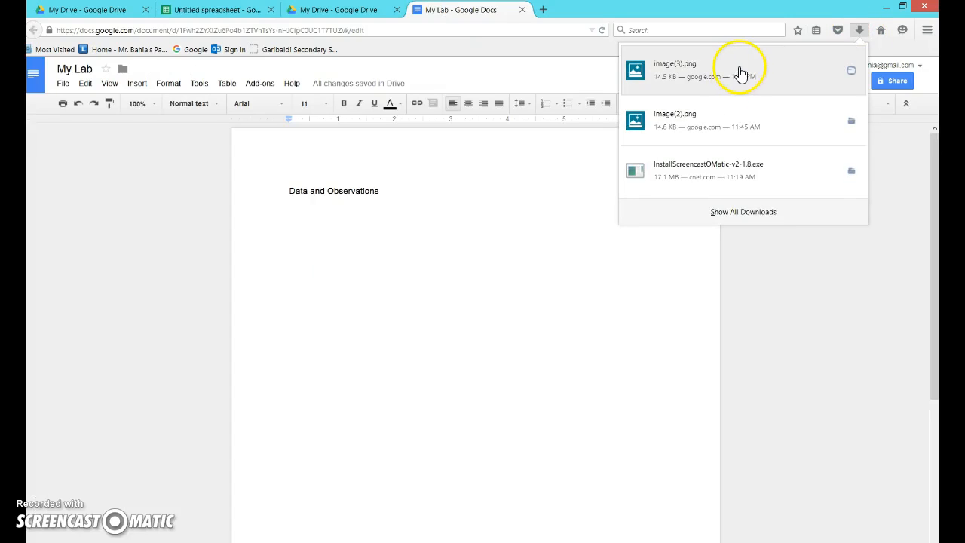
drag(741, 72, 409, 258)
drag(705, 72, 406, 254)
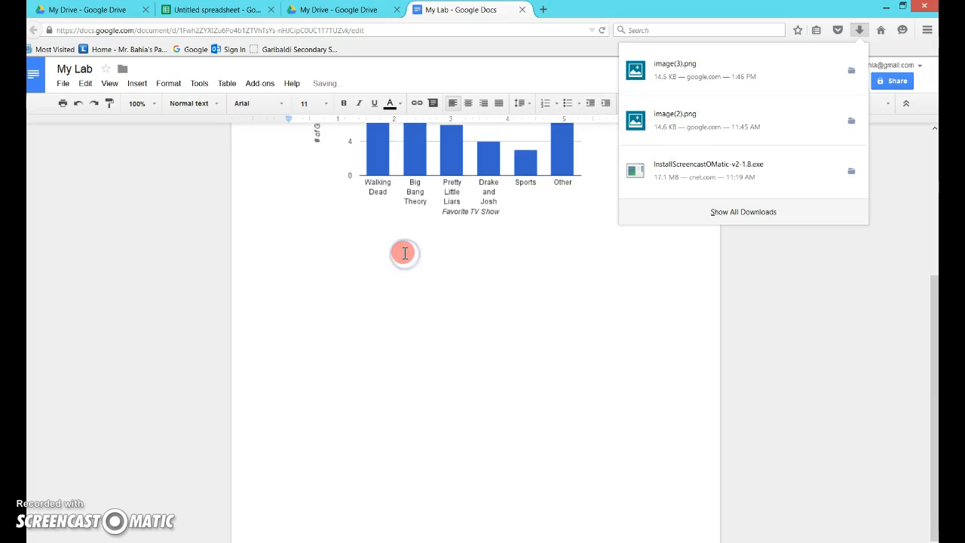
click(561, 243)
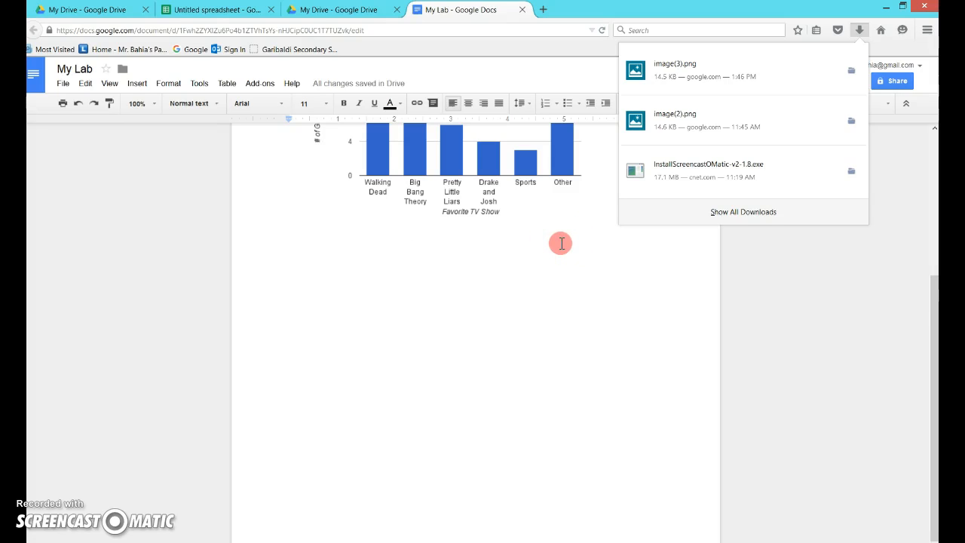
drag(931, 286, 926, 124)
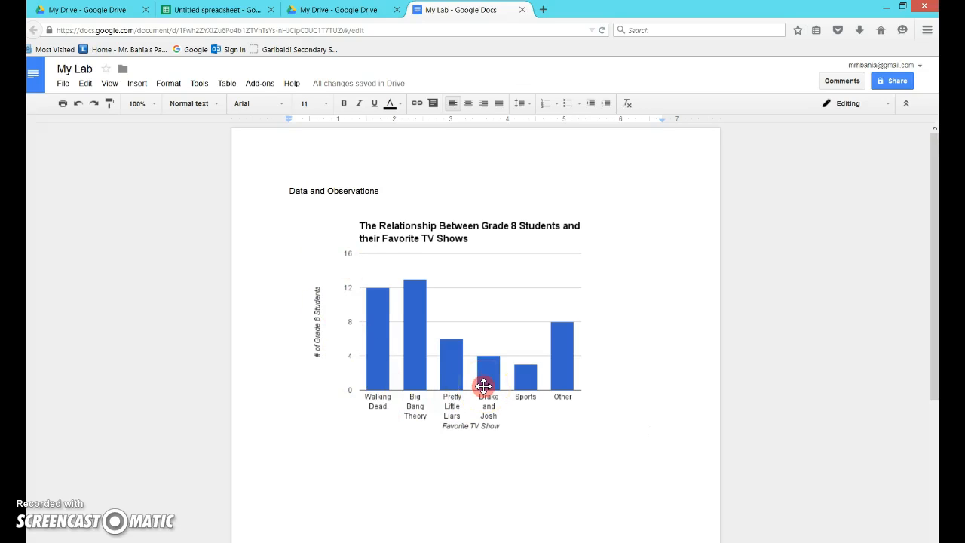
click(521, 339)
click(523, 342)
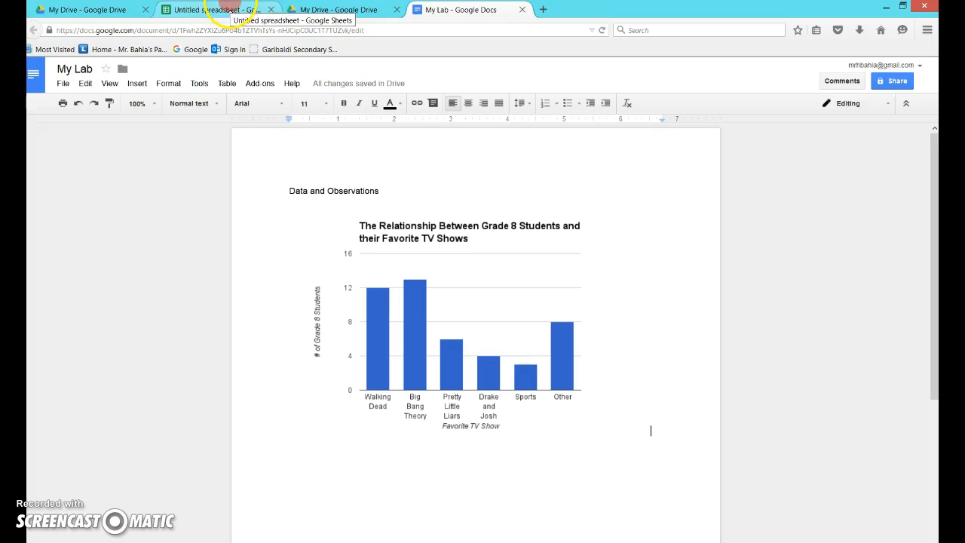
Switch to the OneNote page and select and copy the Pitt Lake Water Depth and Temperature table.
click(231, 540)
click(494, 362)
click(867, 189)
drag(882, 189, 875, 290)
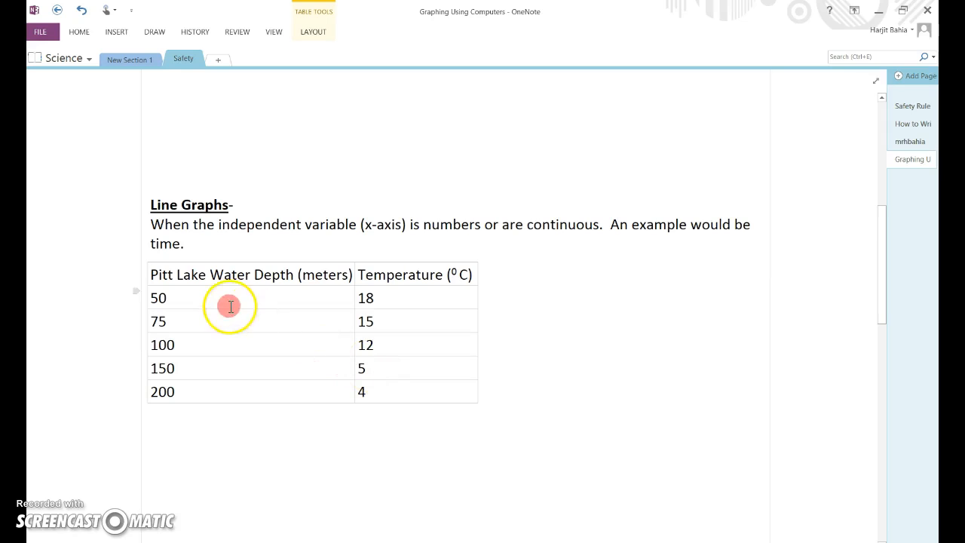
drag(152, 274, 385, 388)
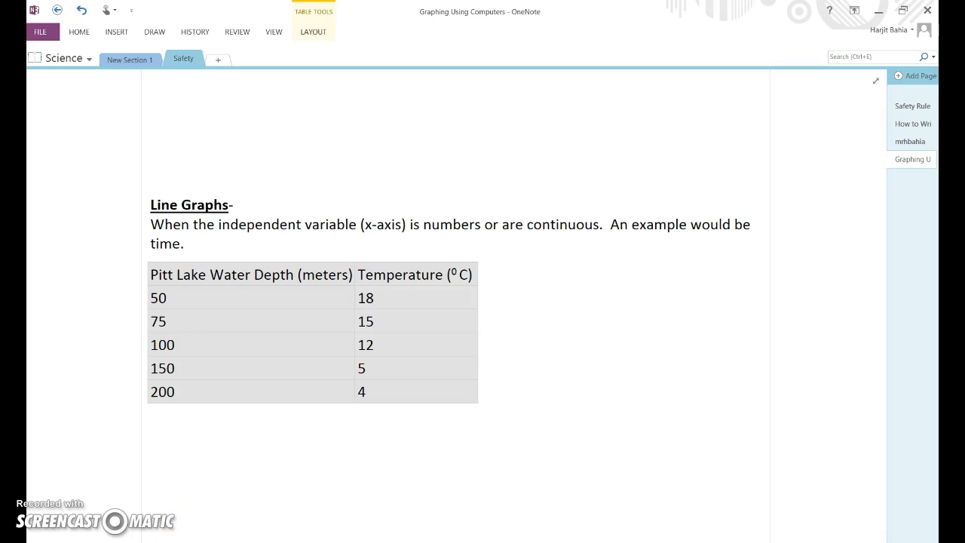
Paste the Pitt Lake table into the spreadsheet starting at cell H2 and widen column I slightly.
key(alt+Tab)
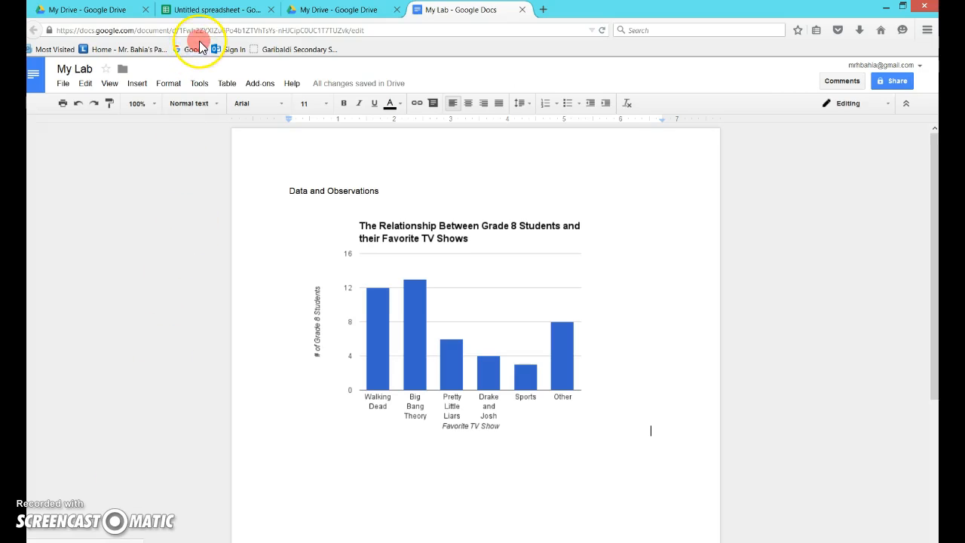
click(207, 11)
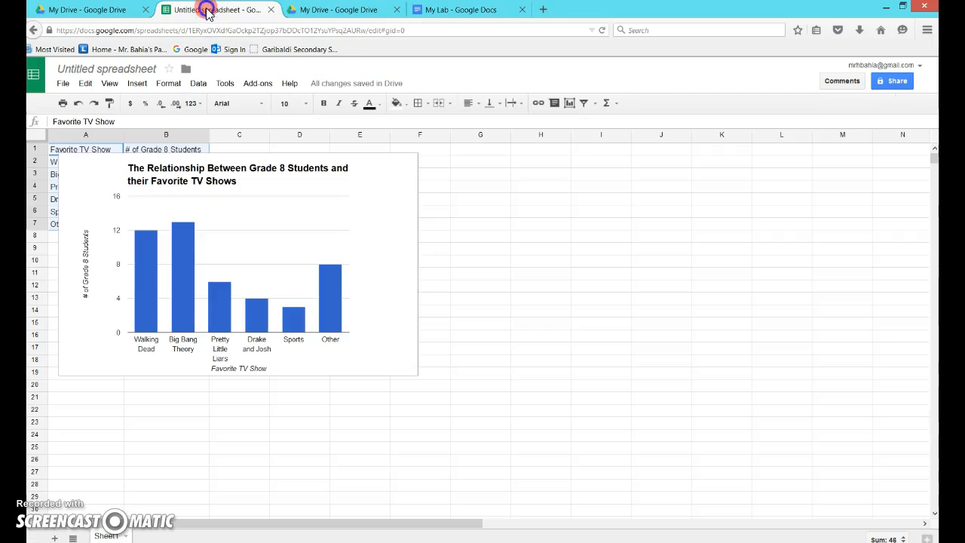
click(532, 161)
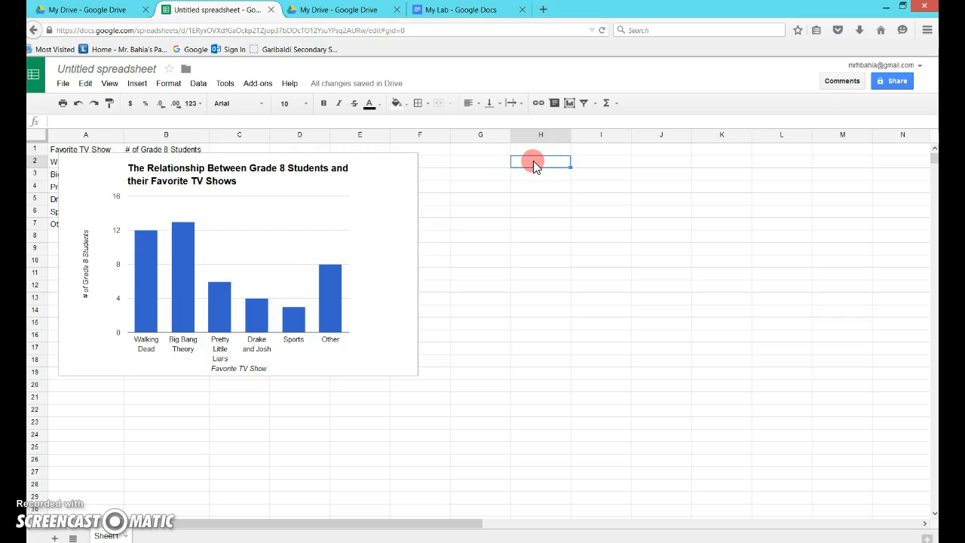
key(ctrl+v)
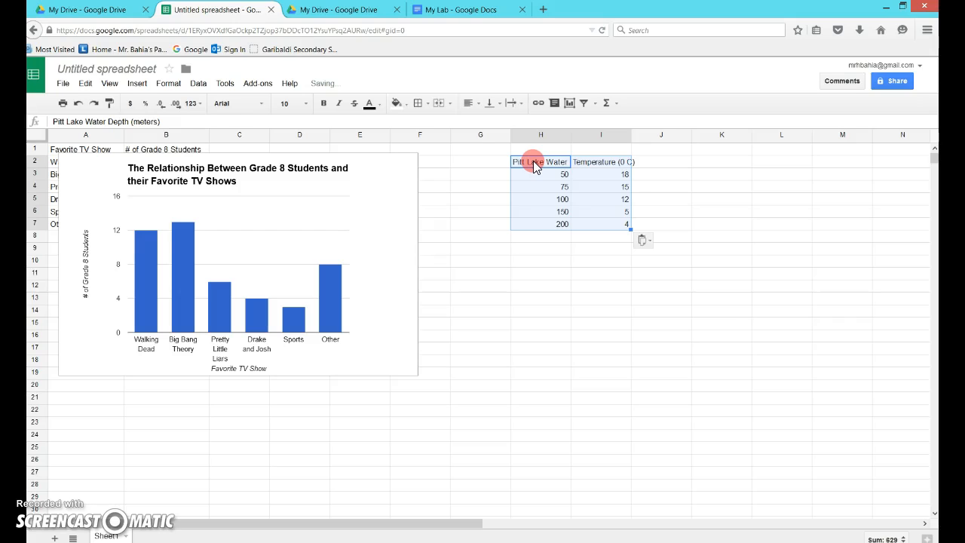
click(712, 309)
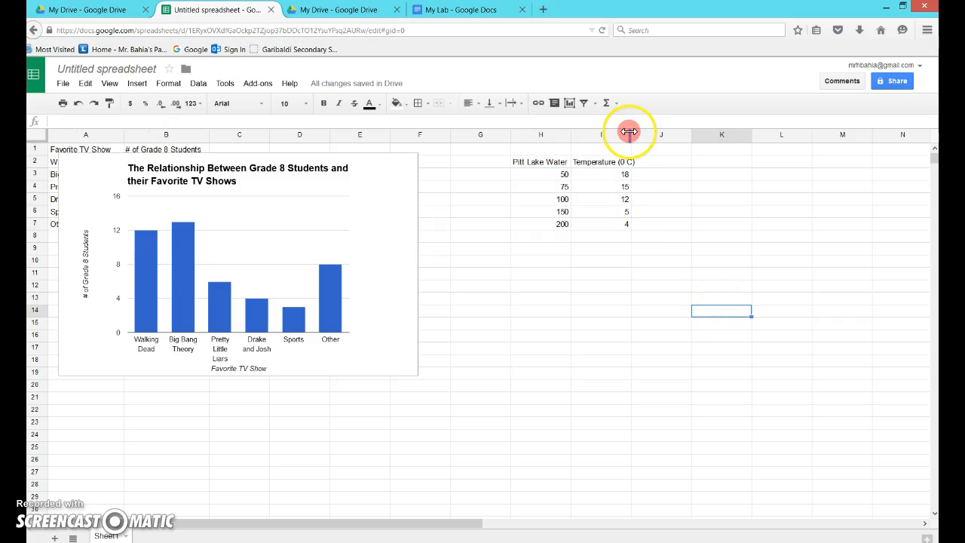
mouse_move(630, 132)
mouse_down()
mouse_move(648, 133)
mouse_move(637, 133)
mouse_up()
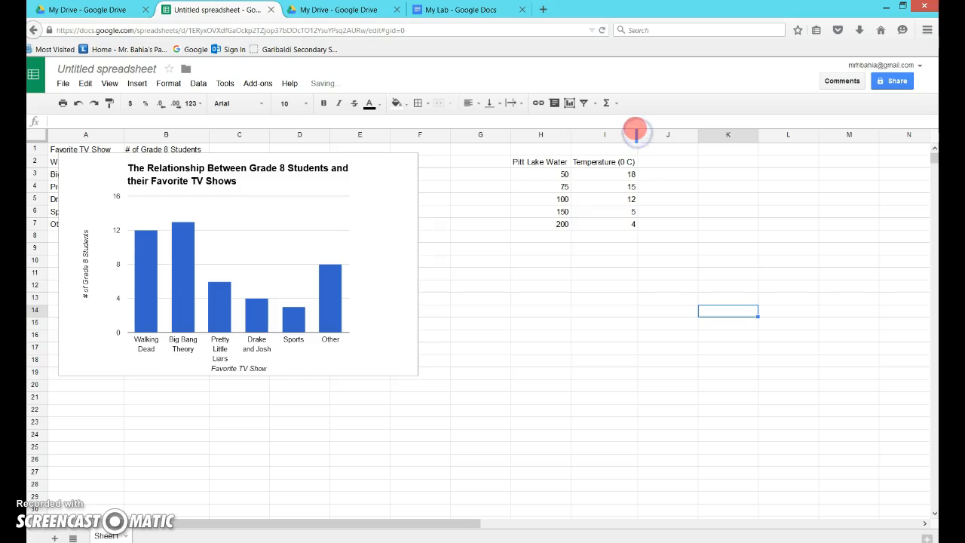
Select the range H2:I7 and insert a new chart, choosing the Scatter chart type.
drag(540, 161, 618, 224)
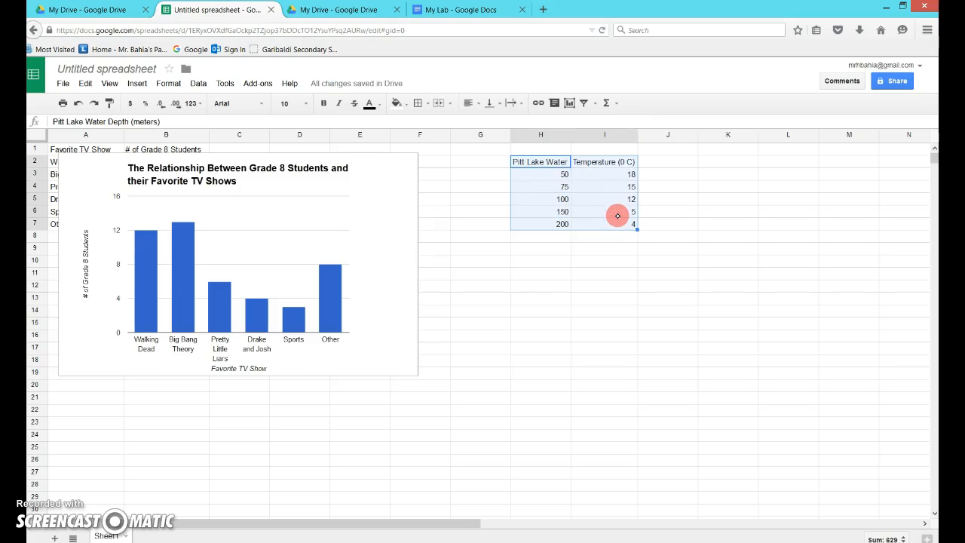
click(138, 85)
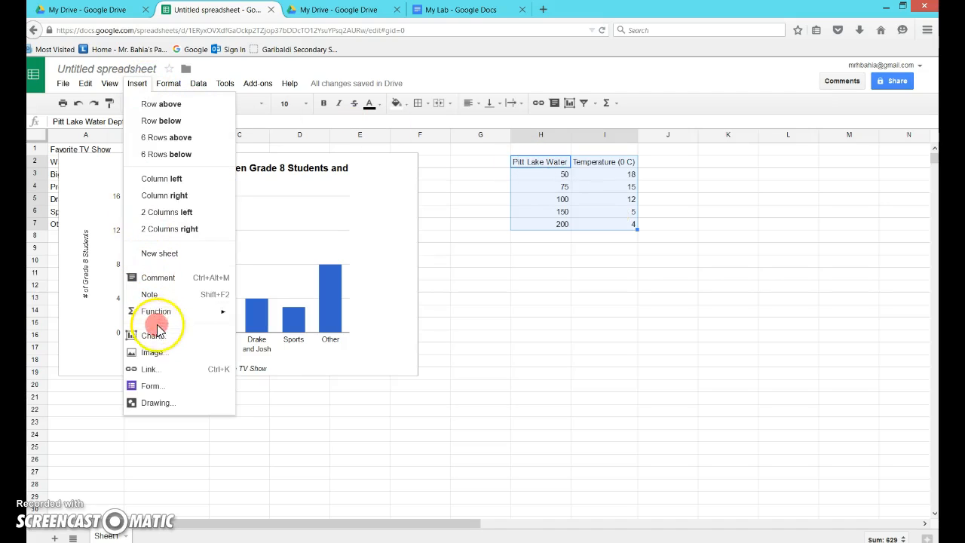
click(157, 336)
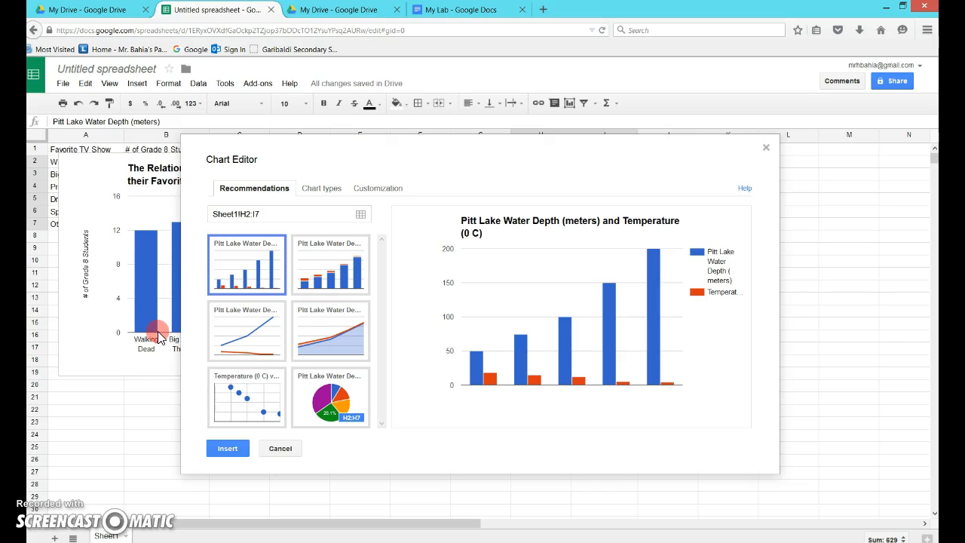
click(244, 403)
click(323, 188)
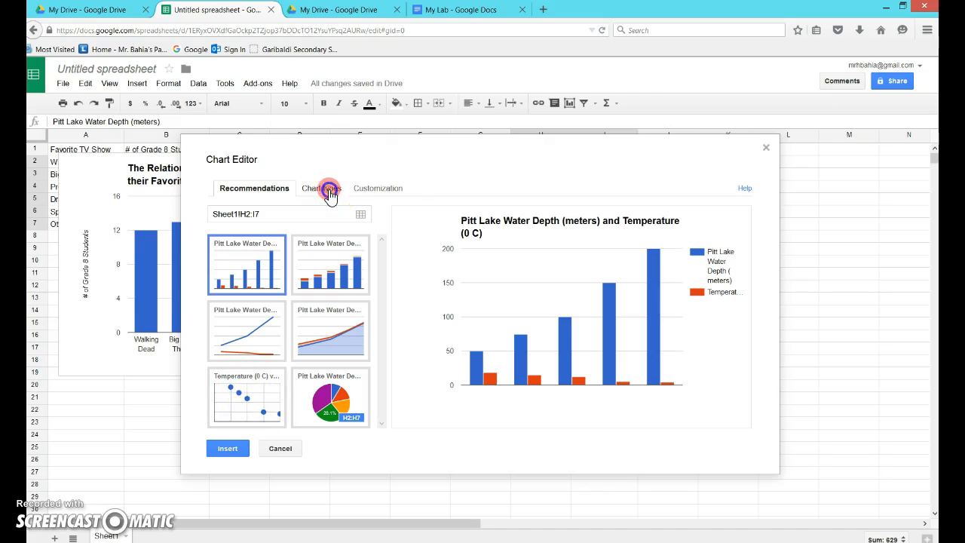
drag(381, 309, 385, 374)
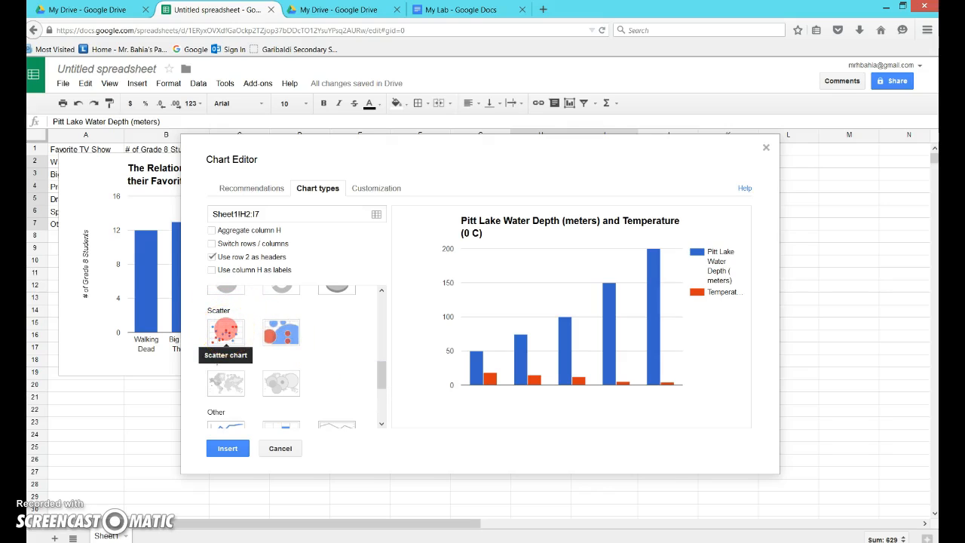
click(225, 330)
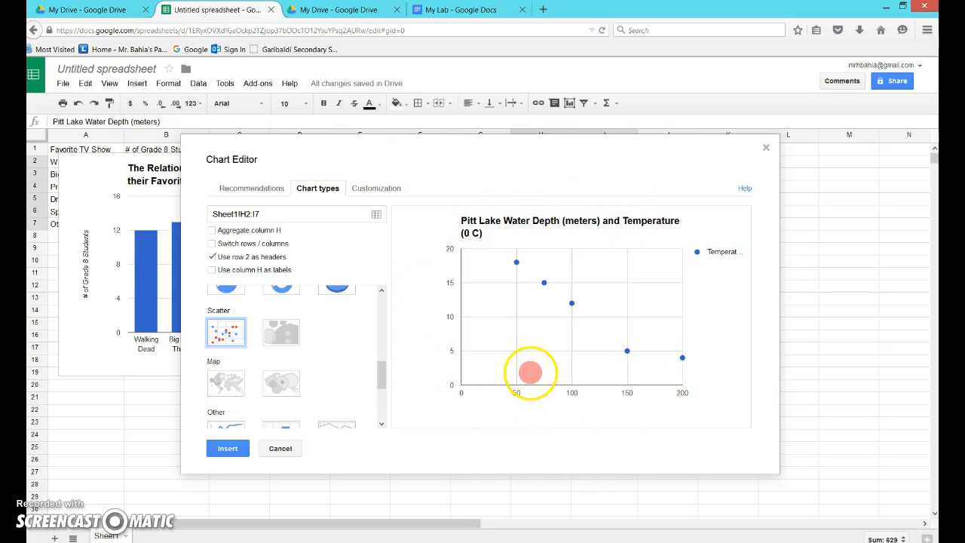
Set the chart title to "The Relationship Between Pitt Lake Water Depth (meters) and Temperature (degrees C)".
click(374, 193)
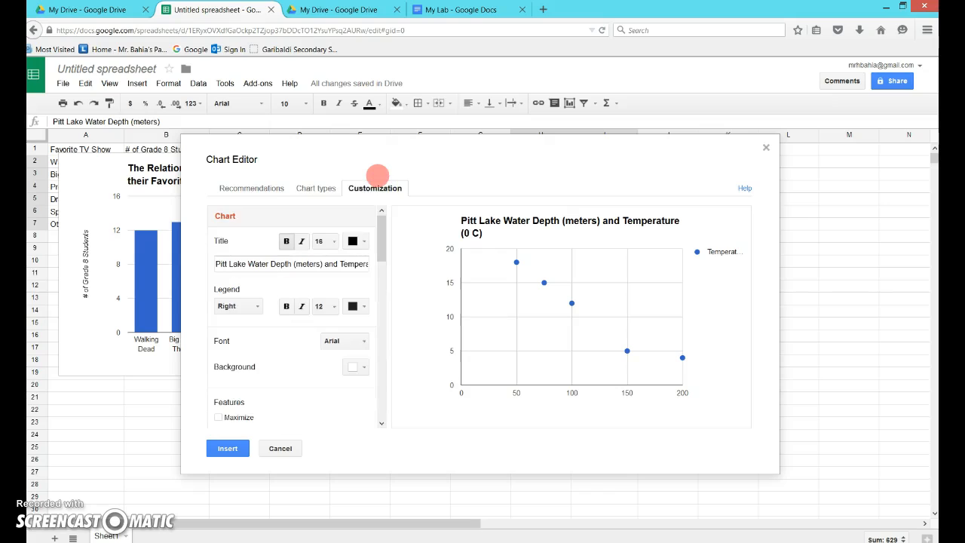
click(439, 225)
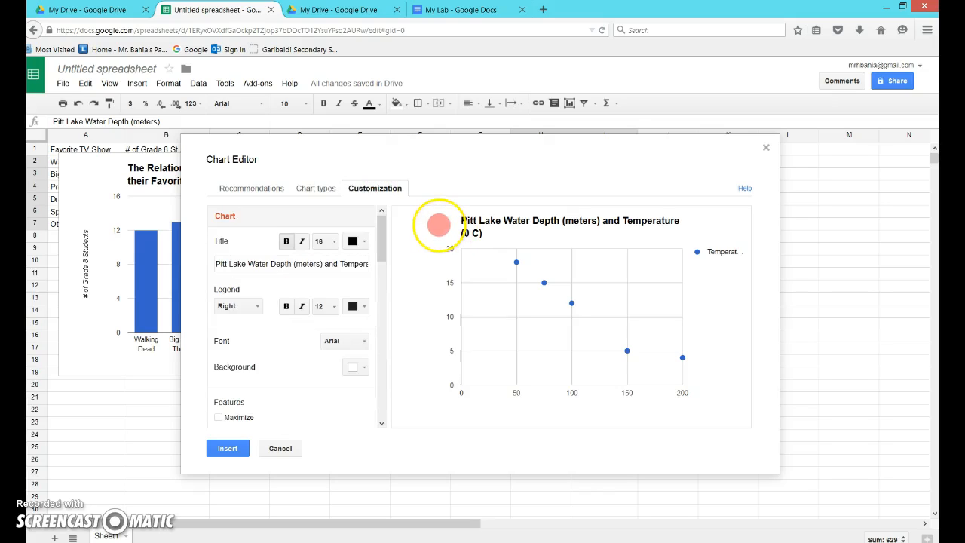
click(221, 250)
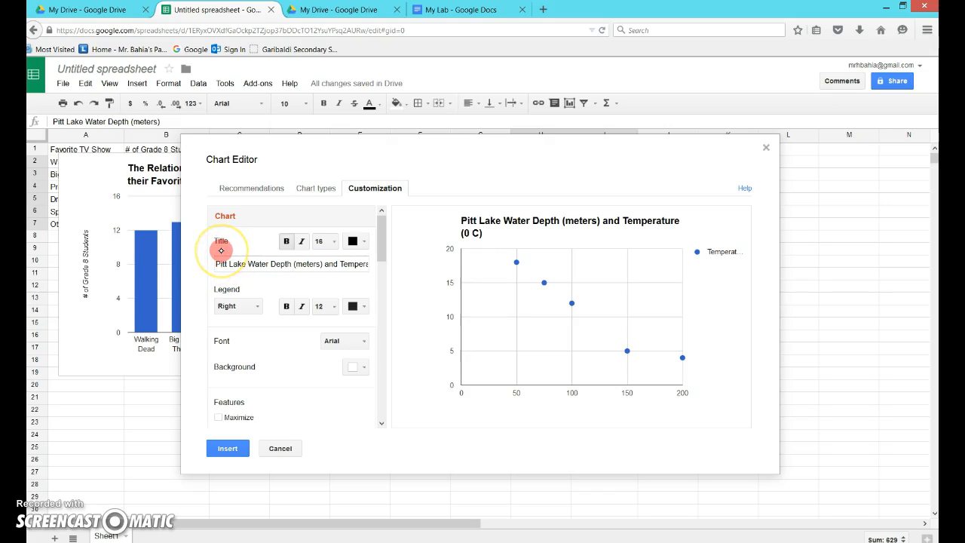
text(T)
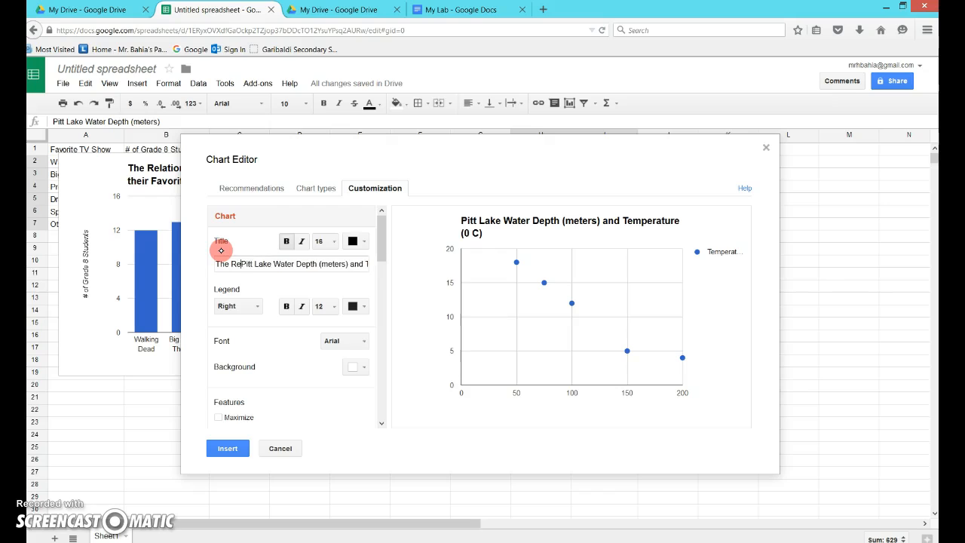
text(he Relationship B)
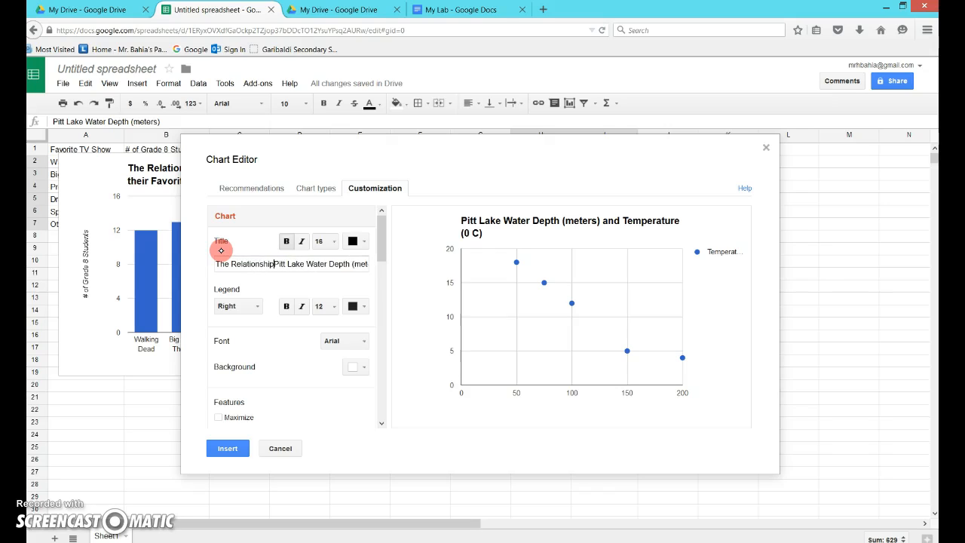
text(te)
key(BackSpace)
key(BackSpace)
text(e)
text(tween)
key(Right)
key(Right)
key(Right)
key(Right)
key(Right)
key(Right)
key(Right)
key(Right)
key(Right)
key(Right)
key(Right)
key(Right)
key(Right)
key(Right)
key(Right)
key(Right)
key(Right)
key(Right)
key(Right)
key(Right)
key(Right)
key(Right)
key(Right)
key(Right)
key(Right)
key(Right)
key(Right)
key(Right)
key(Right)
key(Right)
key(Right)
key(Right)
key(Right)
key(Right)
key(Right)
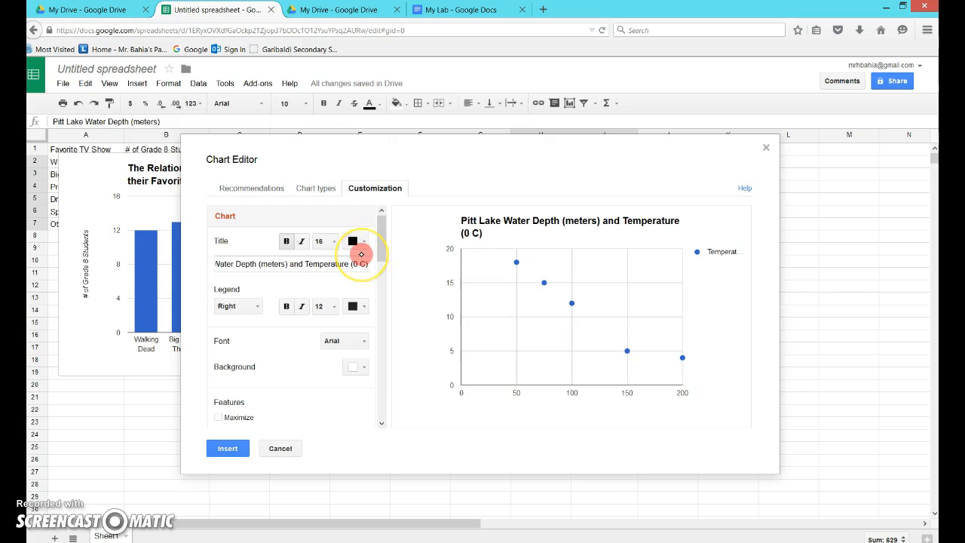
key(BackSpace)
key(BackSpace)
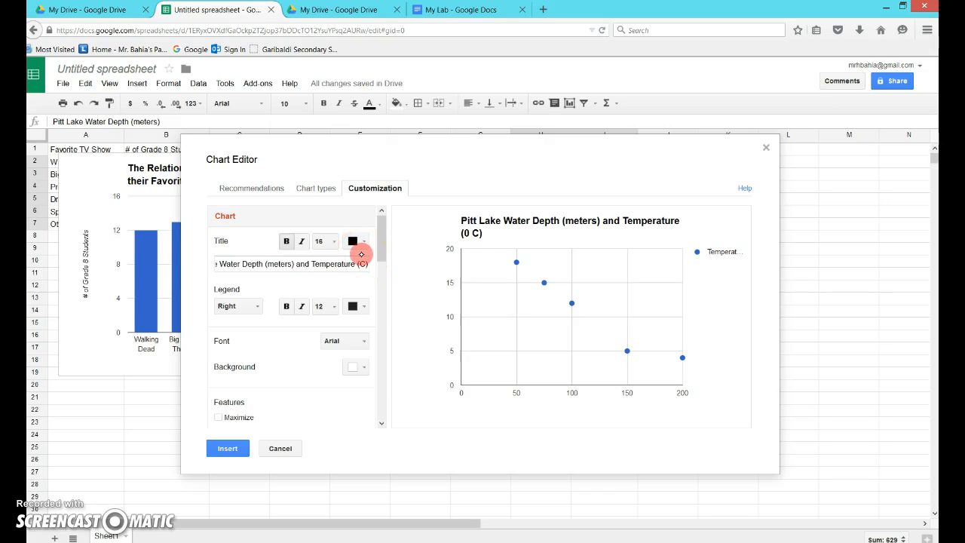
text(degrees)
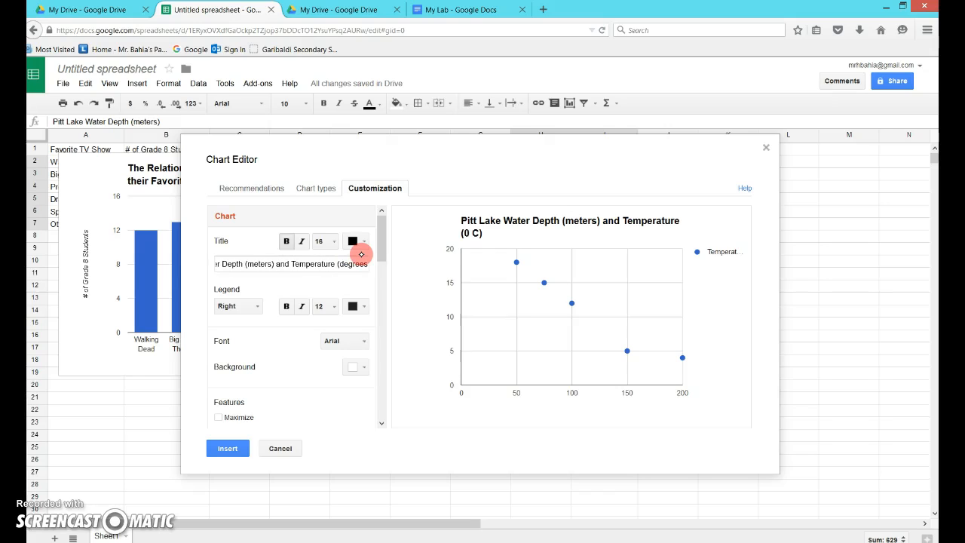
click(344, 277)
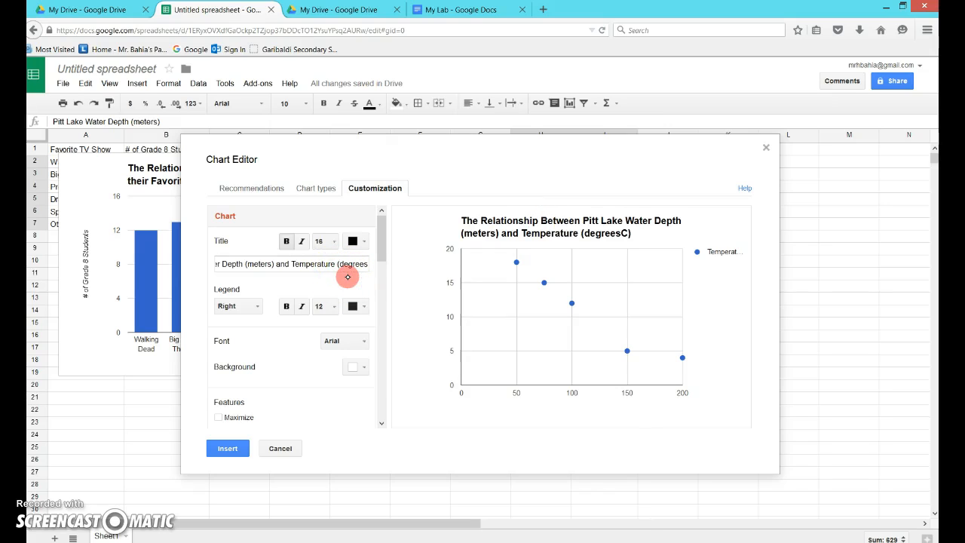
click(367, 262)
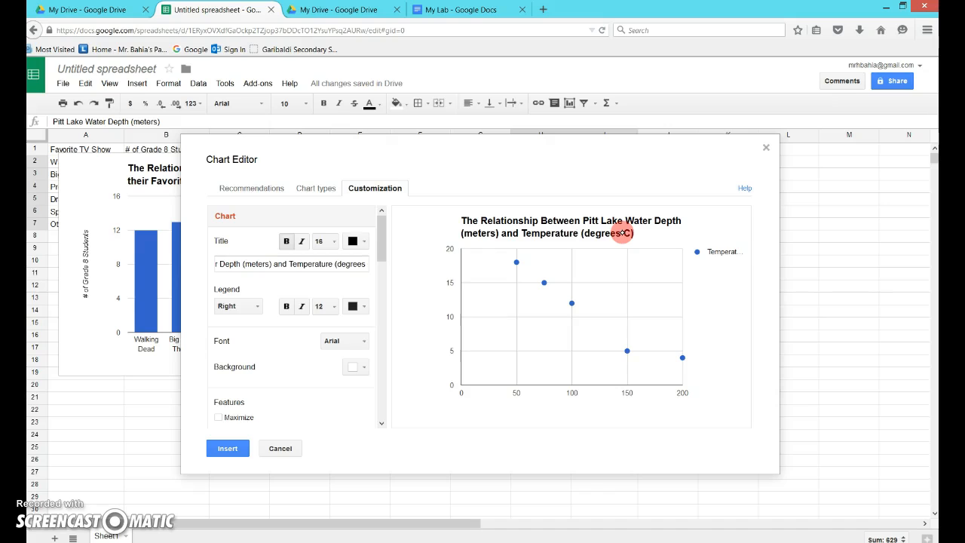
Title the horizontal axis "Temperature (degrees C)".
drag(382, 254, 378, 301)
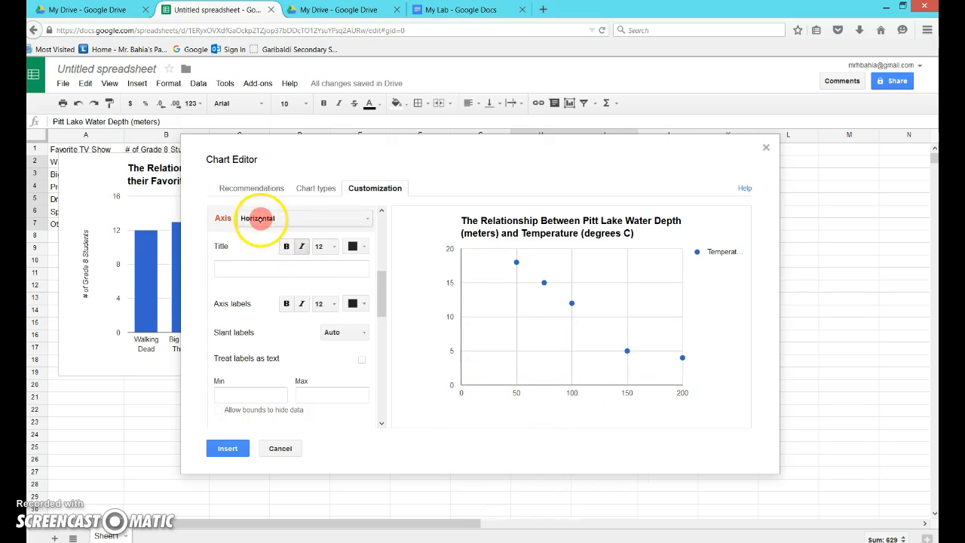
click(235, 269)
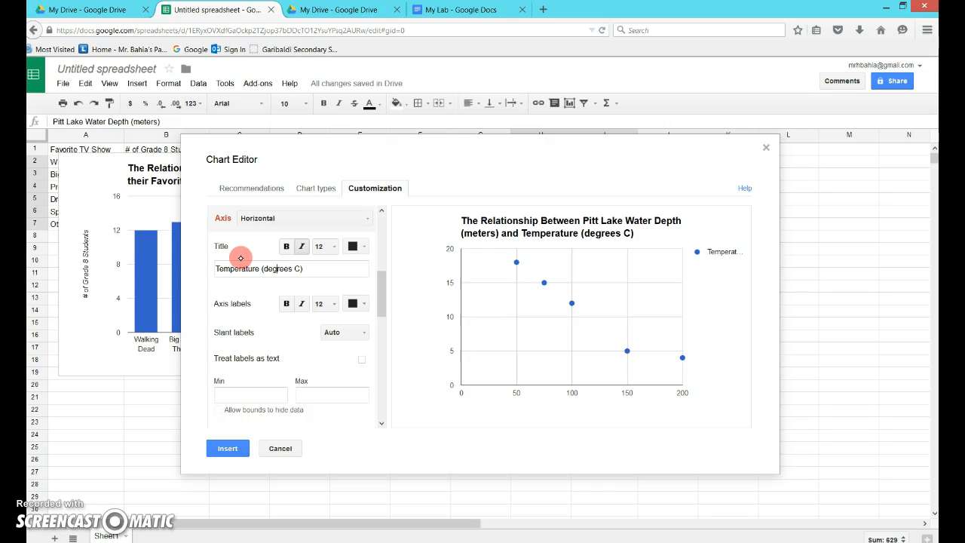
click(254, 284)
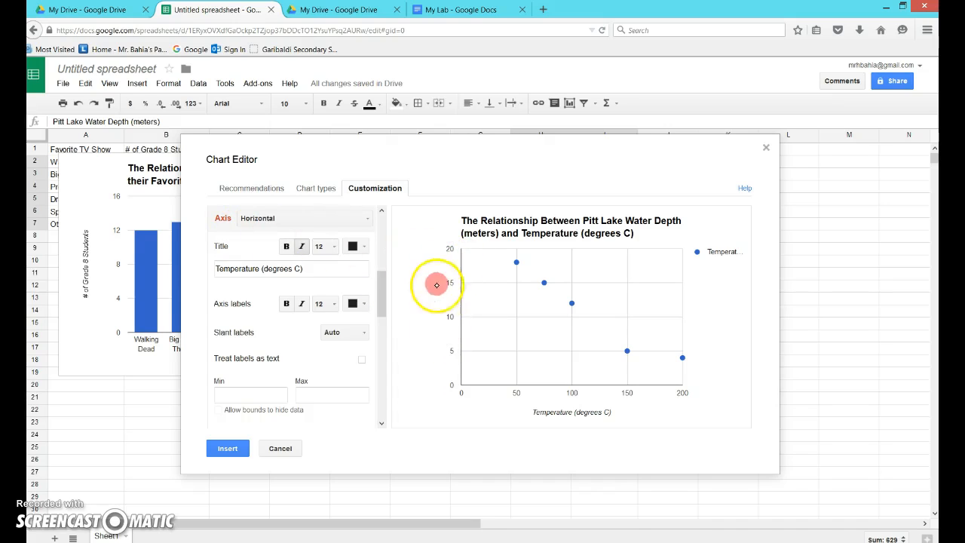
Title the left vertical axis "Depth (meters)".
click(365, 220)
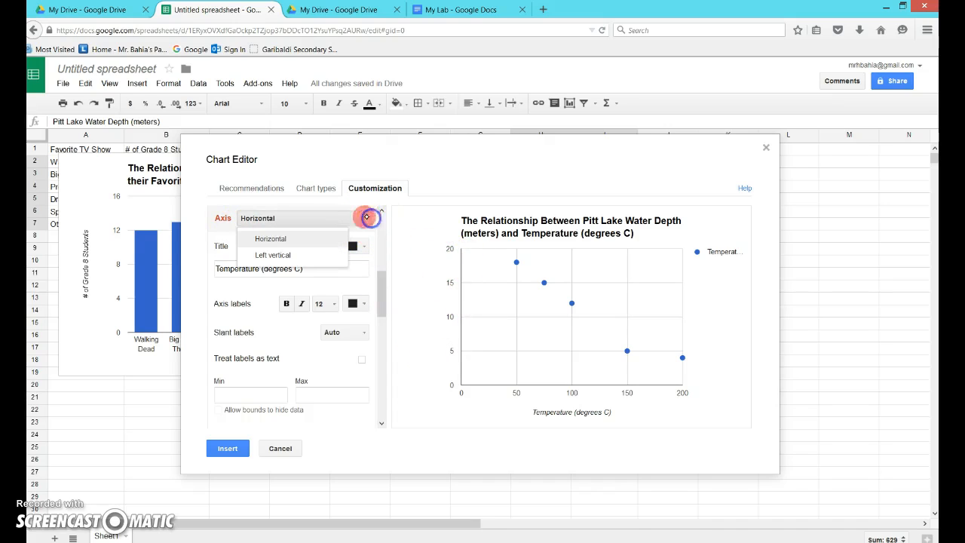
click(315, 253)
click(276, 266)
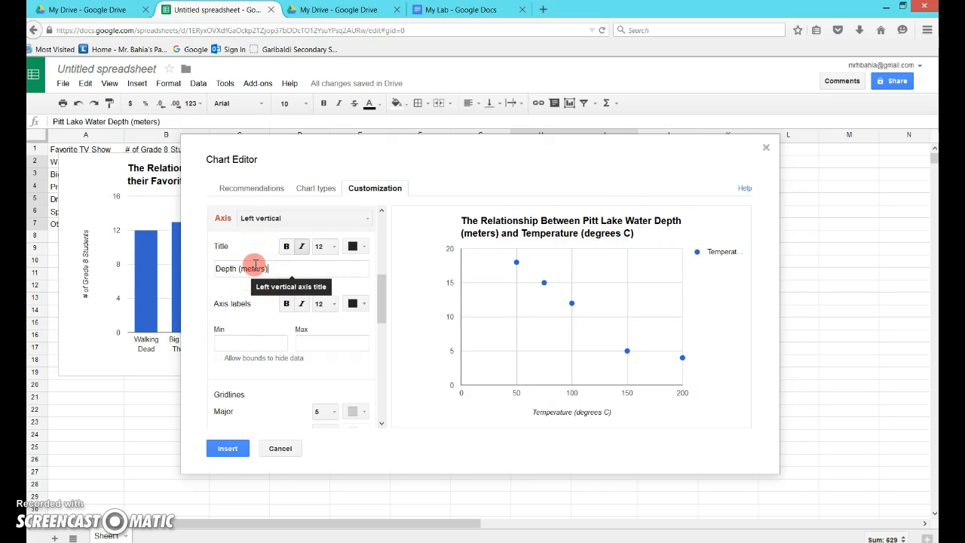
click(282, 283)
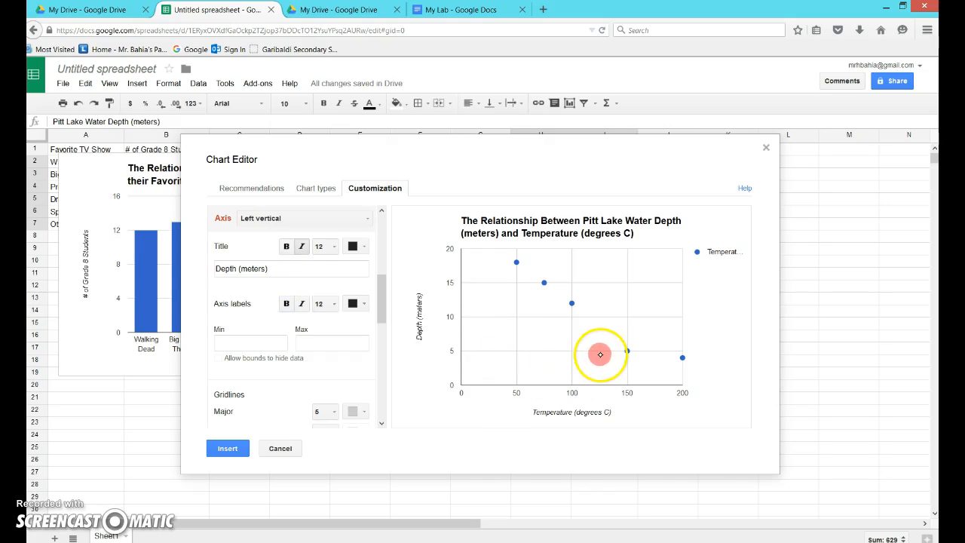
Turn off the scatter chart's legend.
drag(383, 290, 383, 222)
click(254, 307)
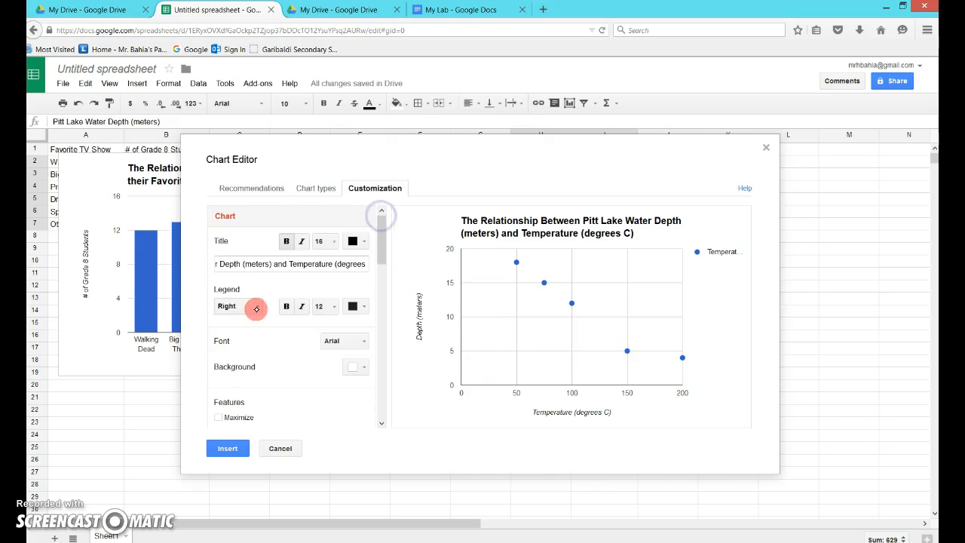
click(240, 407)
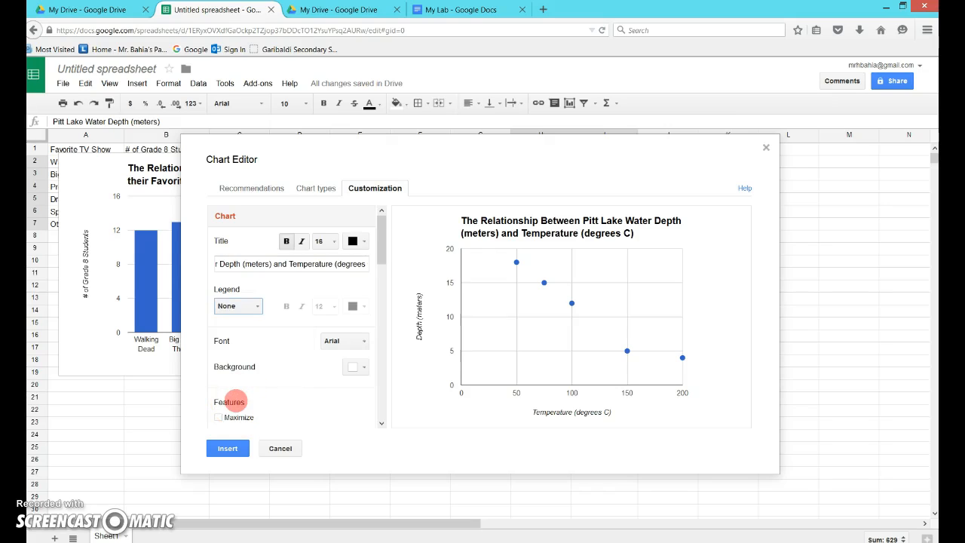
Add an Exponential trendline to the temperature data series.
drag(383, 231, 386, 410)
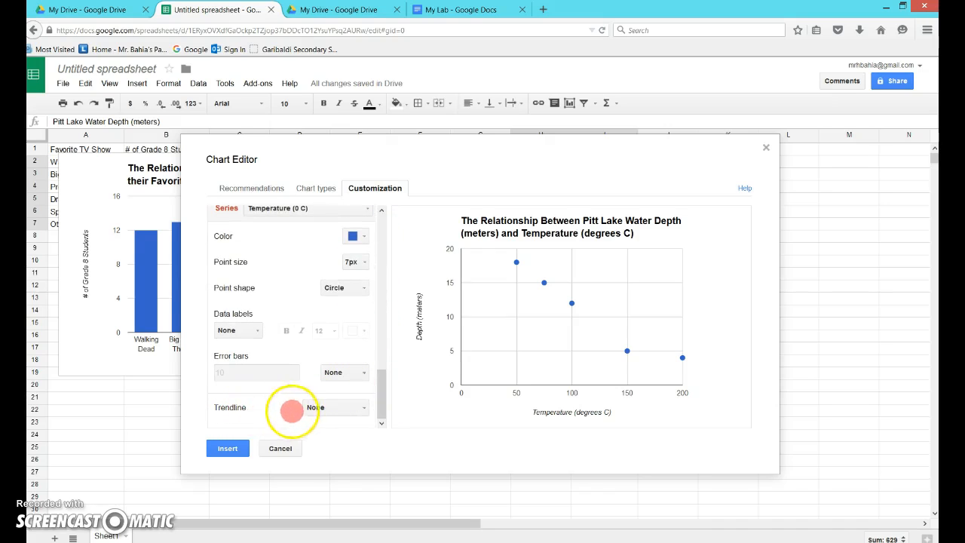
mouse_move(518, 261)
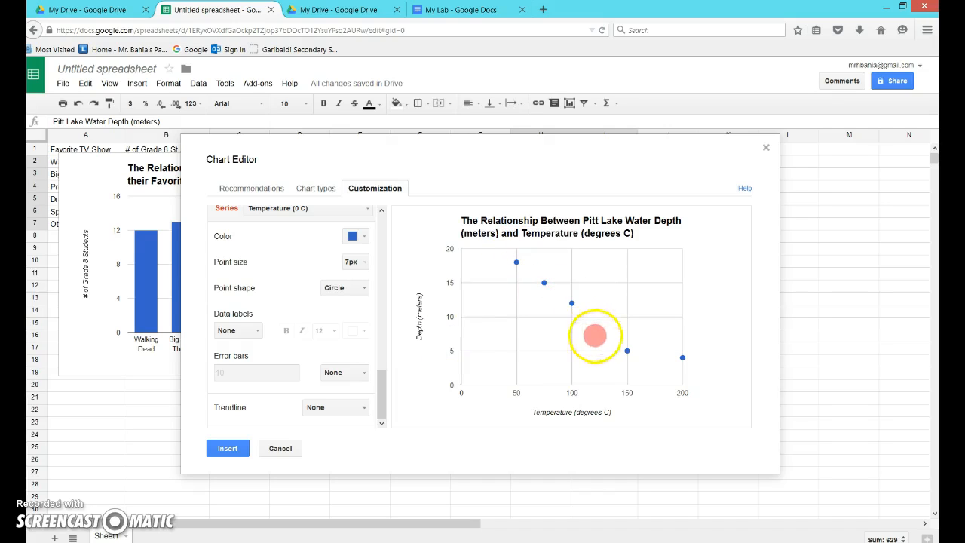
click(363, 408)
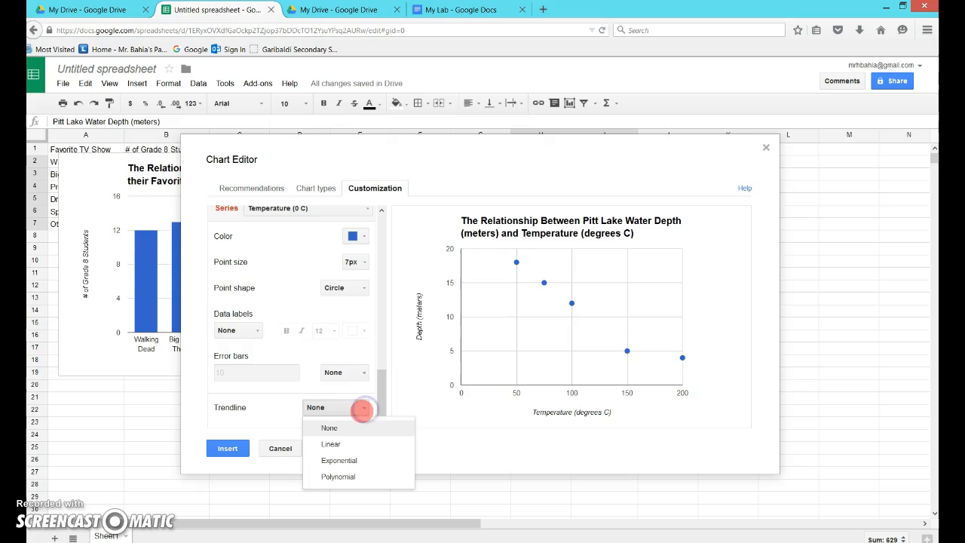
click(351, 462)
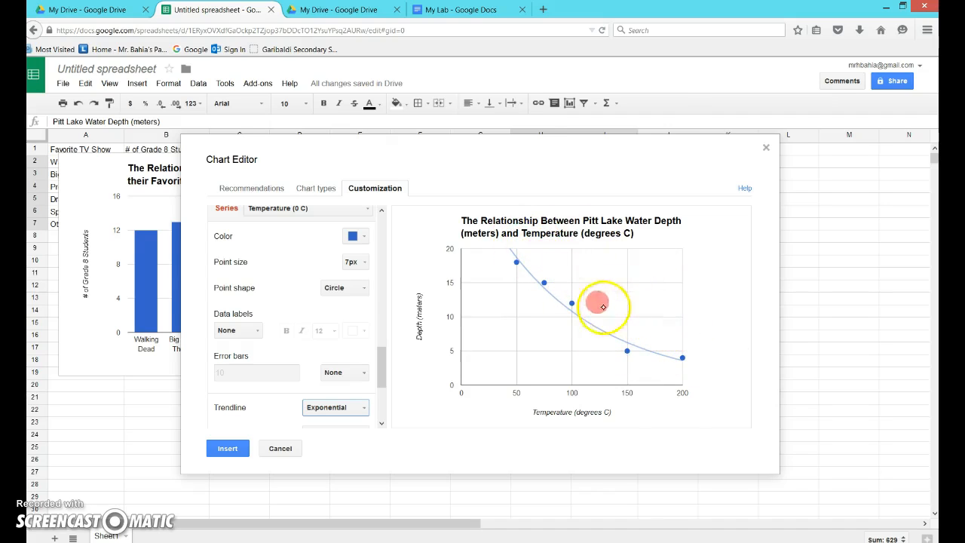
click(223, 447)
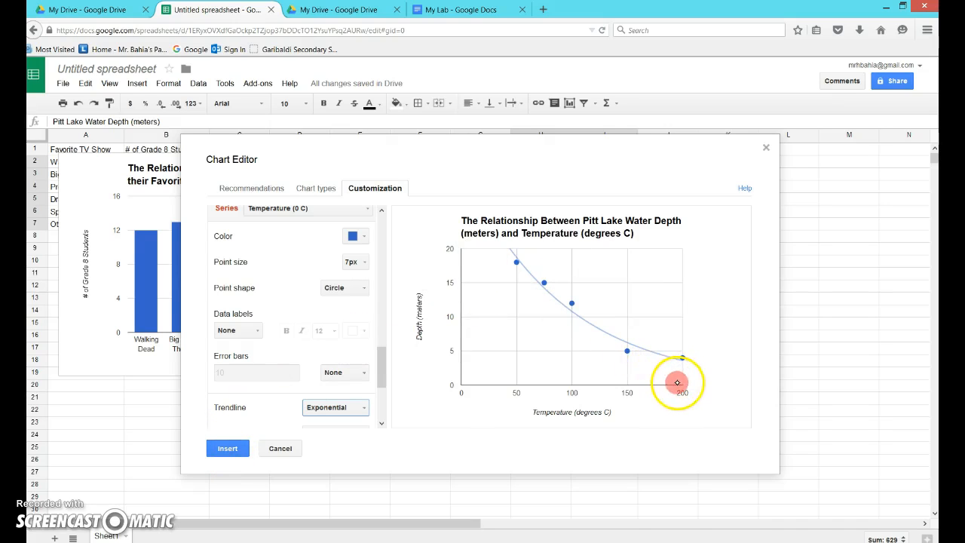
Try a Linear trendline on the data series instead.
click(357, 407)
click(332, 444)
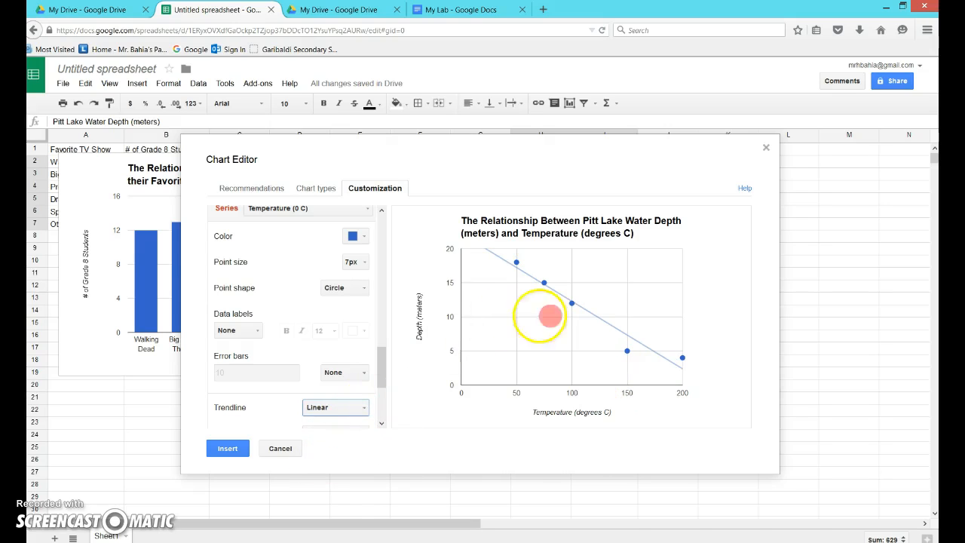
Set the trendline back to Exponential and insert the scatter chart into the sheet.
click(363, 407)
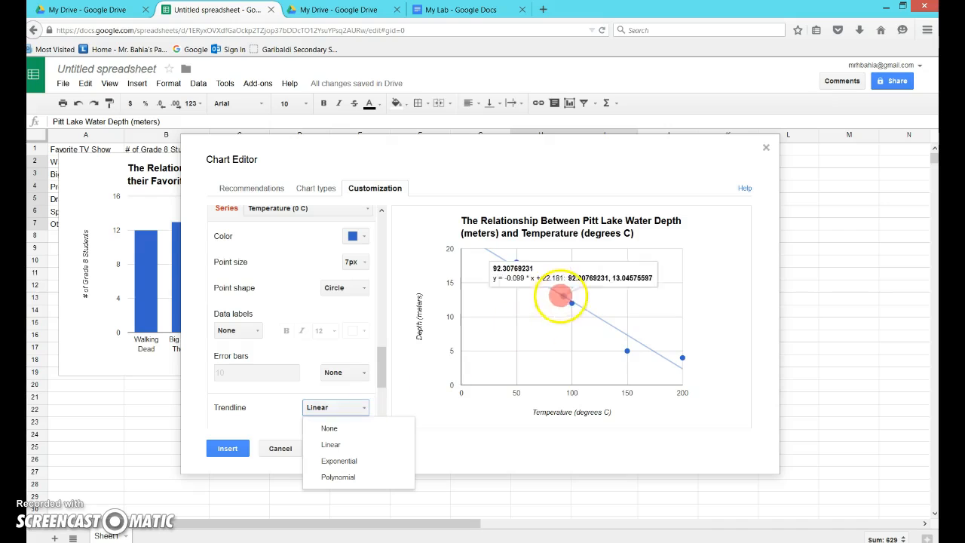
click(351, 458)
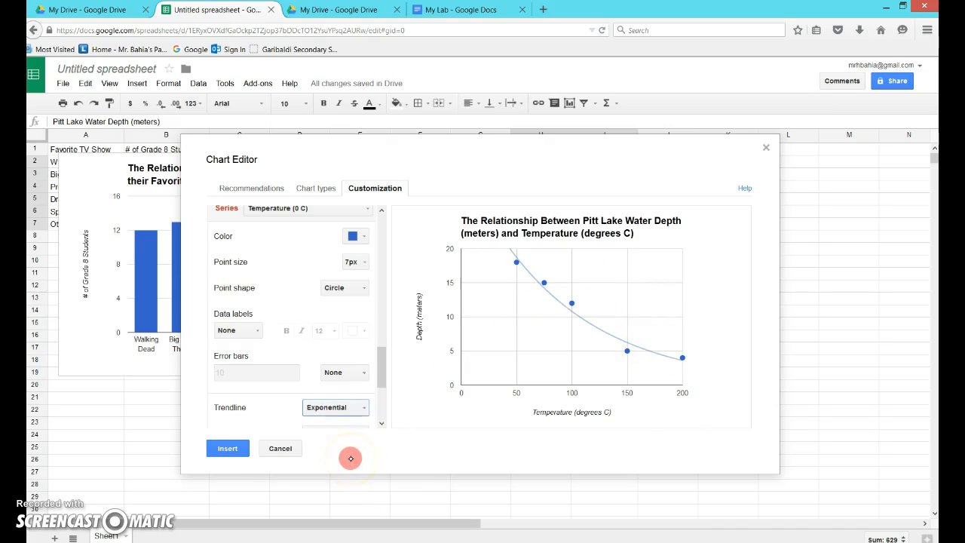
click(227, 448)
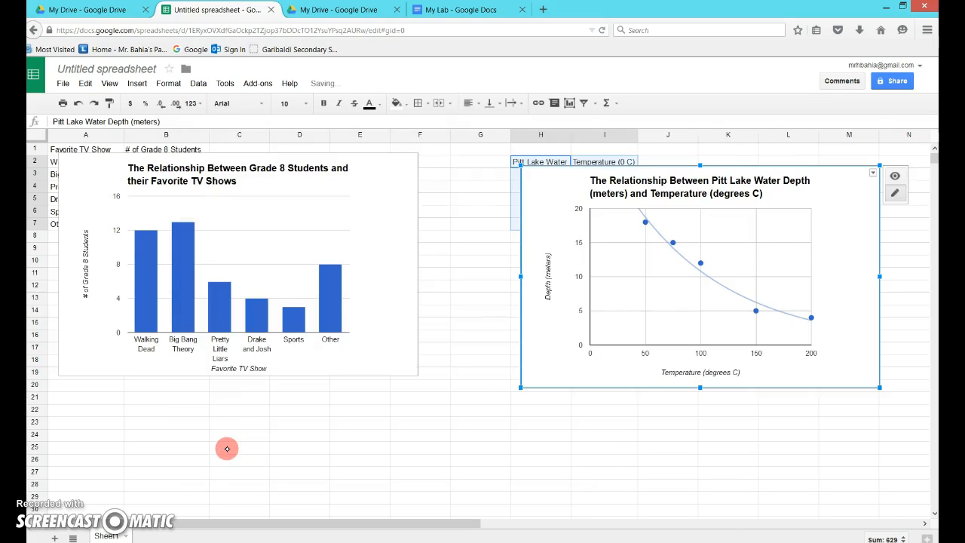
Save the Pitt Lake scatter chart as a PNG image file.
click(872, 173)
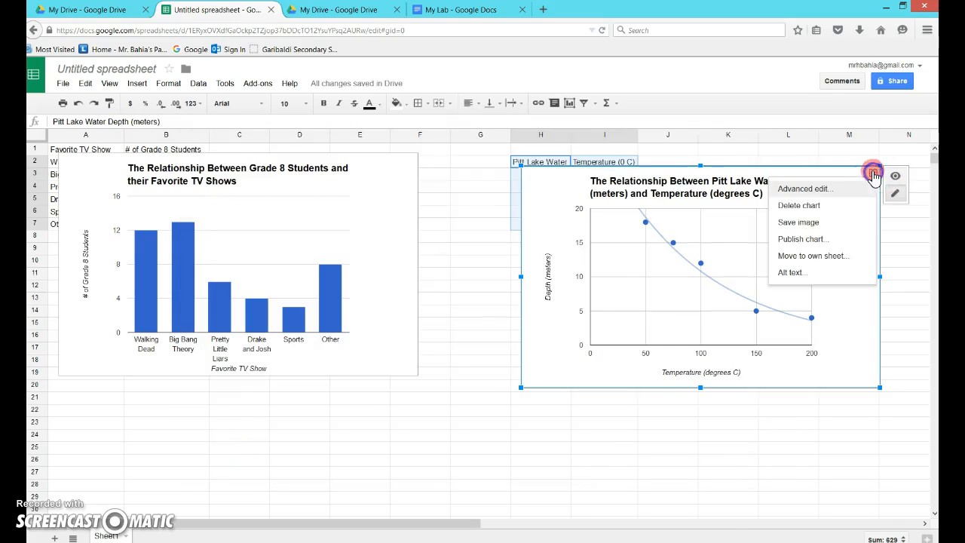
click(827, 222)
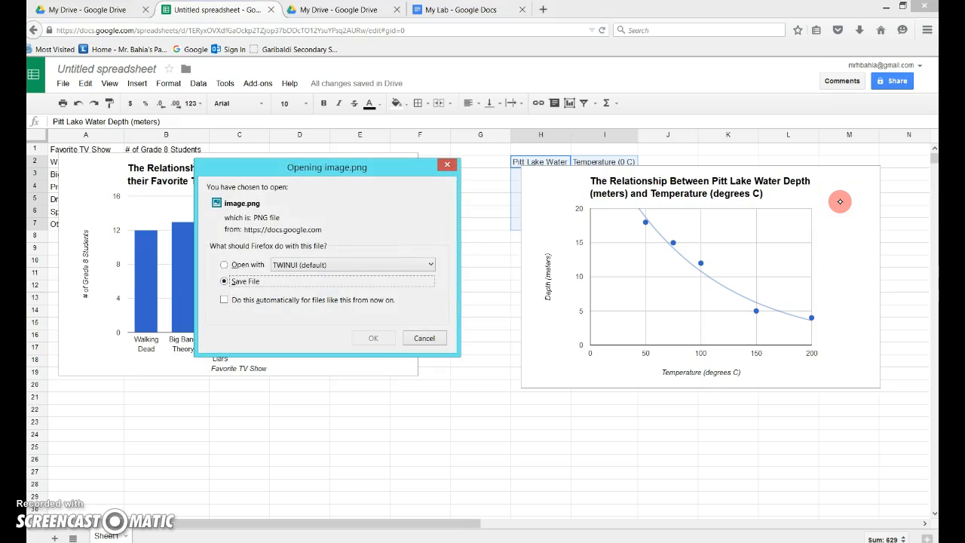
click(371, 334)
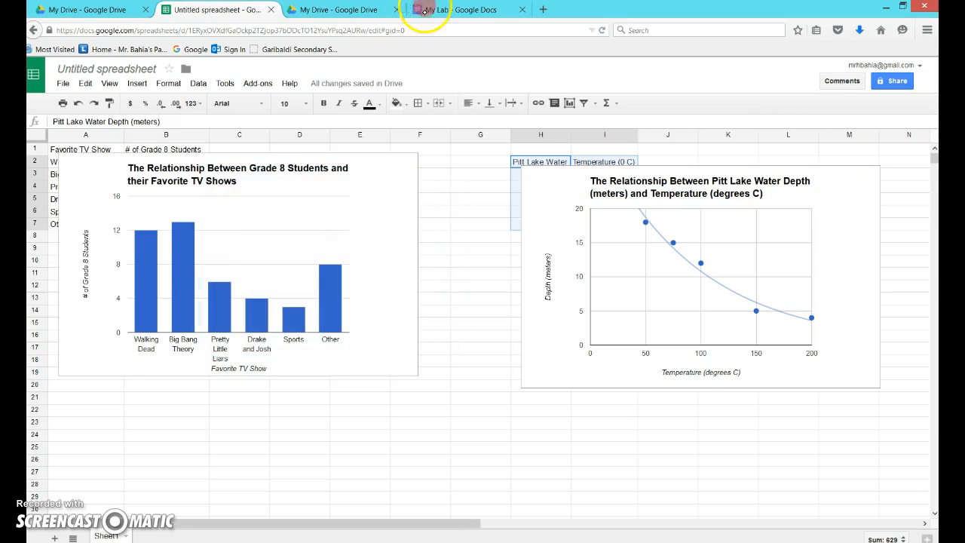
Return to the My Lab document in its browser tab.
click(462, 10)
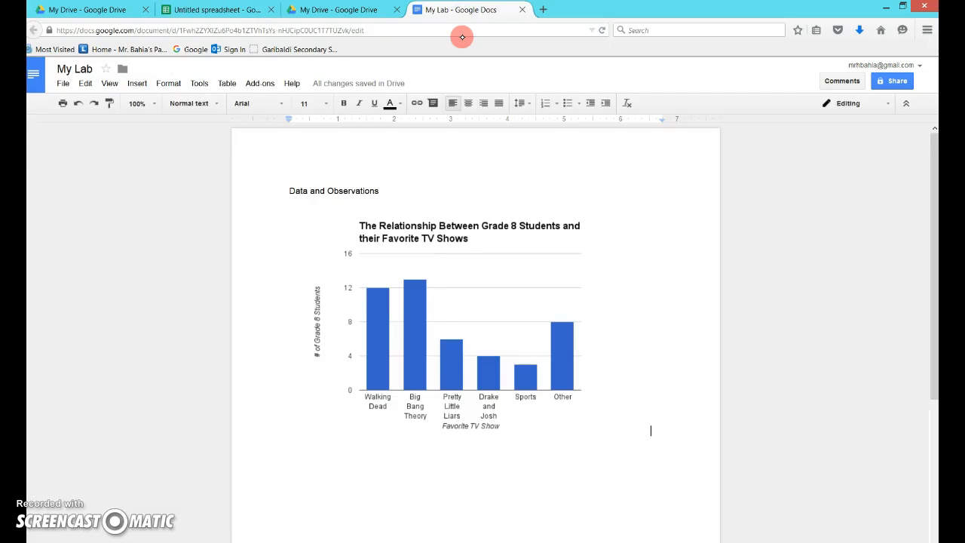
click(880, 31)
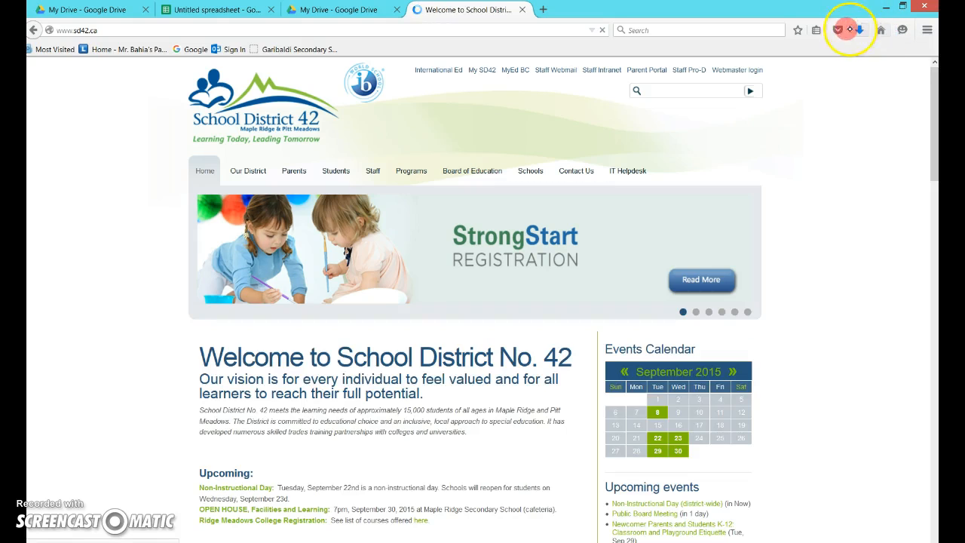
click(838, 30)
click(224, 10)
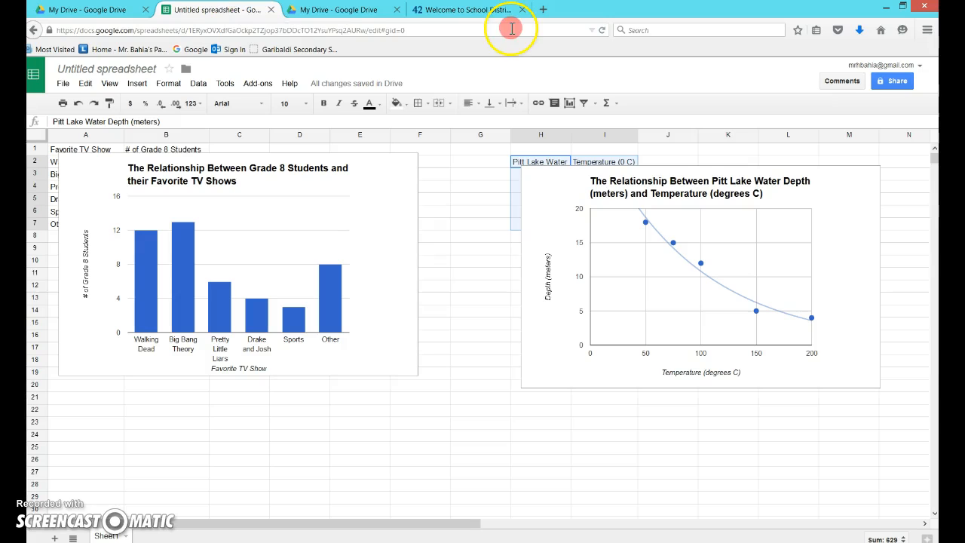
click(480, 8)
click(36, 30)
click(35, 32)
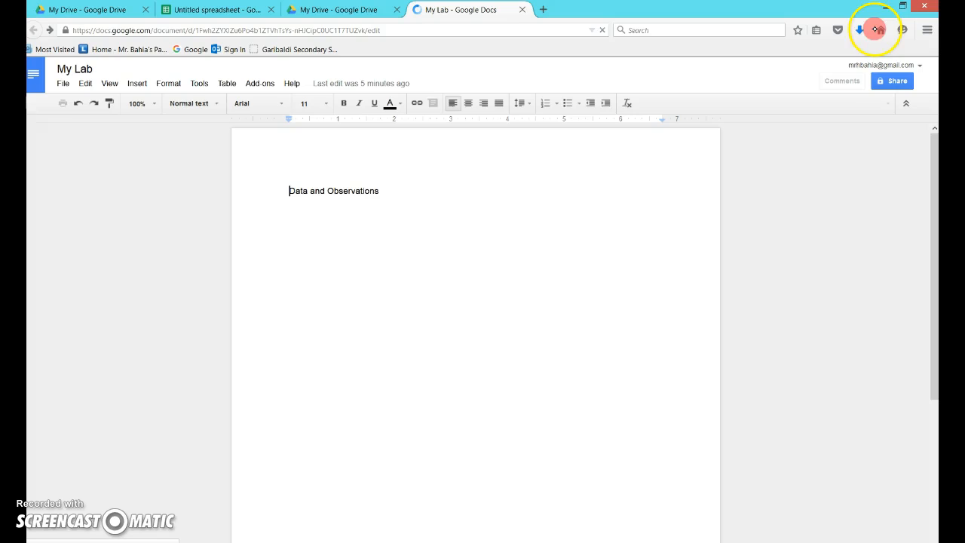
Select and delete the TV show bar graph image under Data and Observations.
click(334, 482)
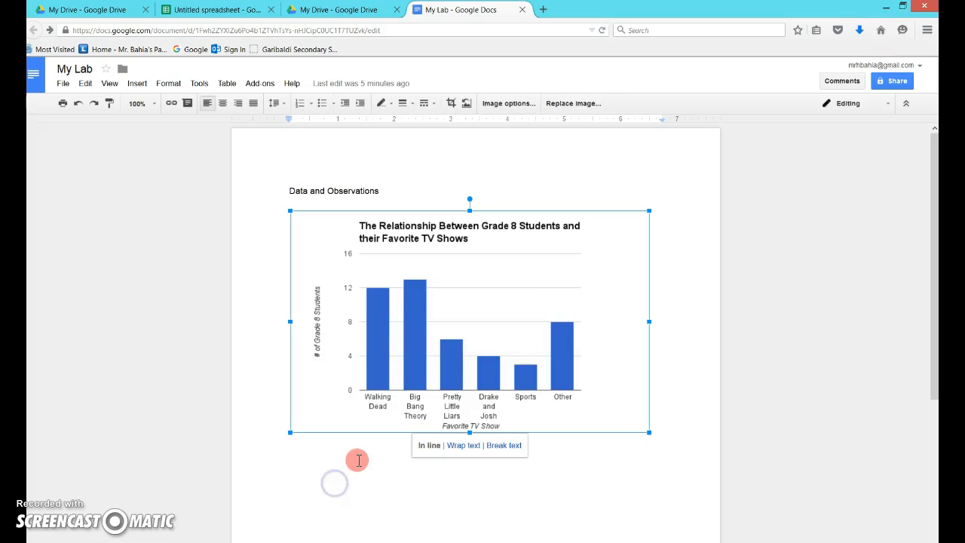
key(Delete)
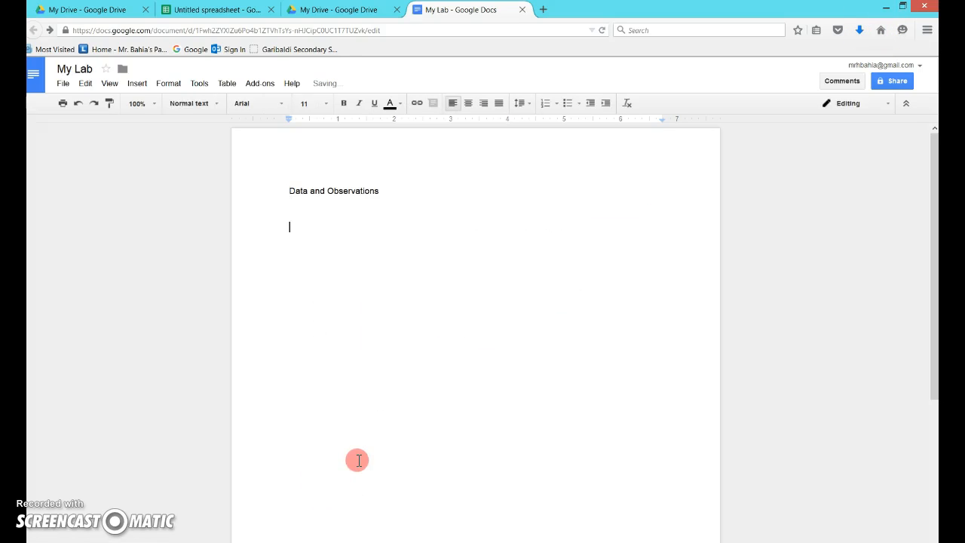
Insert the downloaded scatter graph image, image(4).png, into the My Lab document.
click(859, 30)
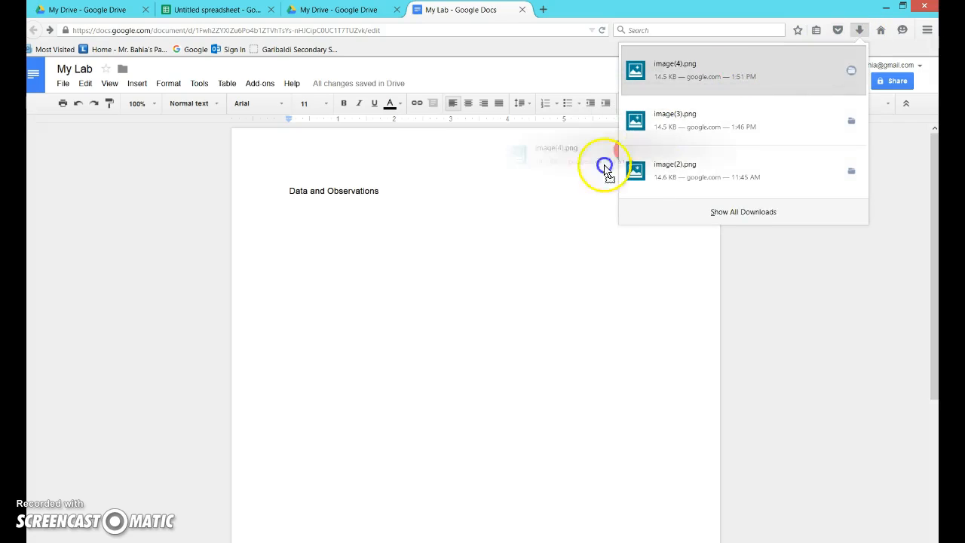